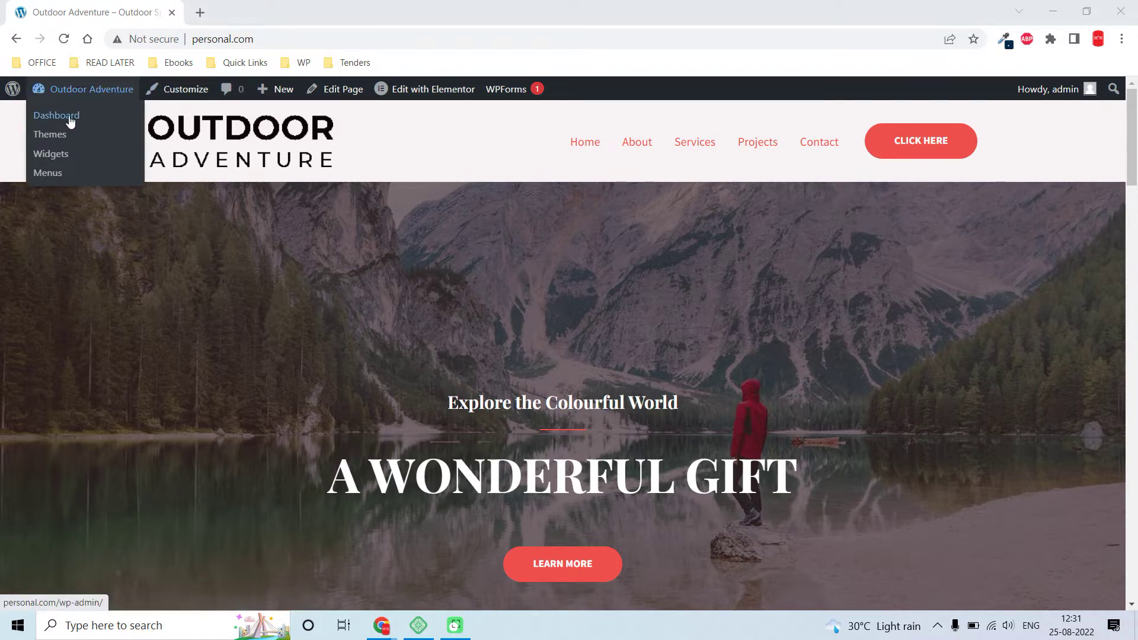
Trash the existing Header template from the Elementor Header & Footer Builder list
click(69, 122)
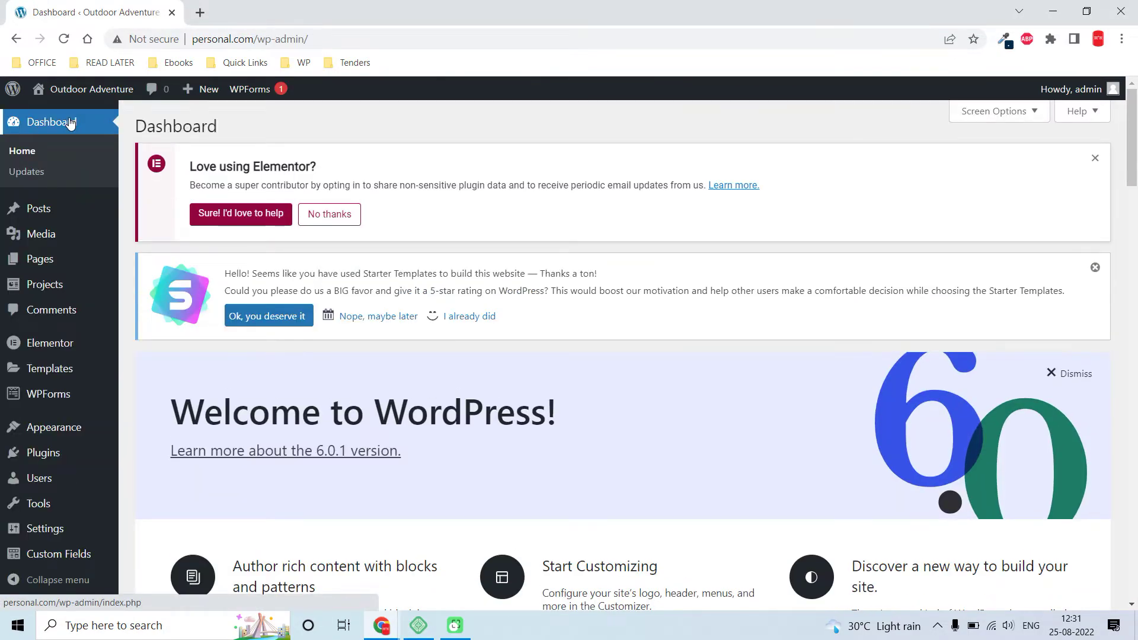
scroll(473, 391, down, 2)
scroll(462, 373, down, 2)
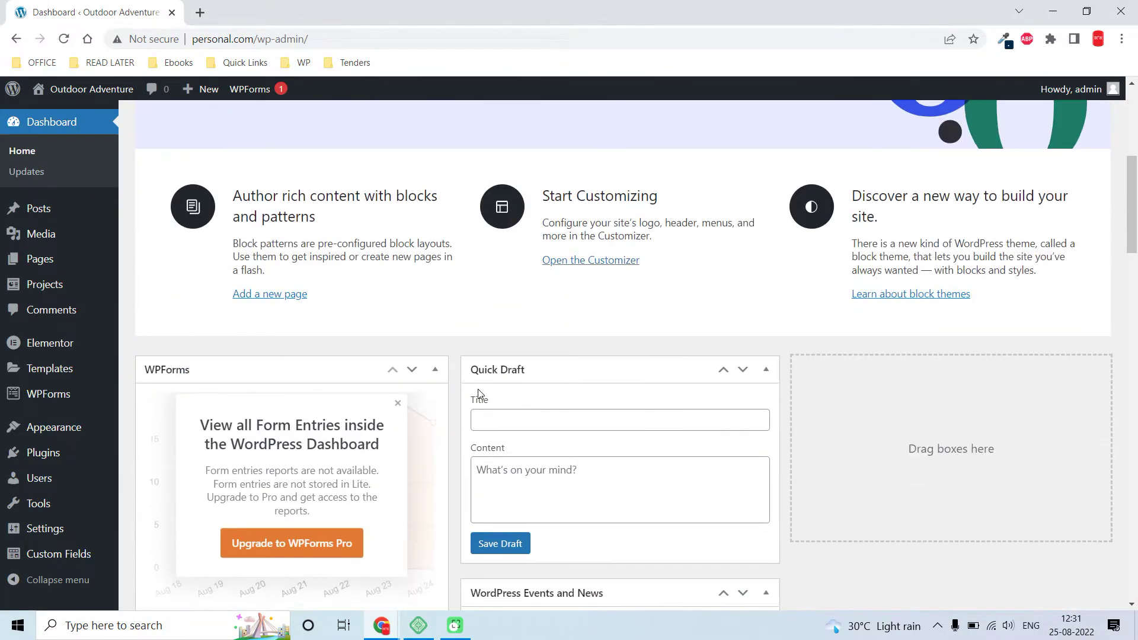
mouse_move(54, 427)
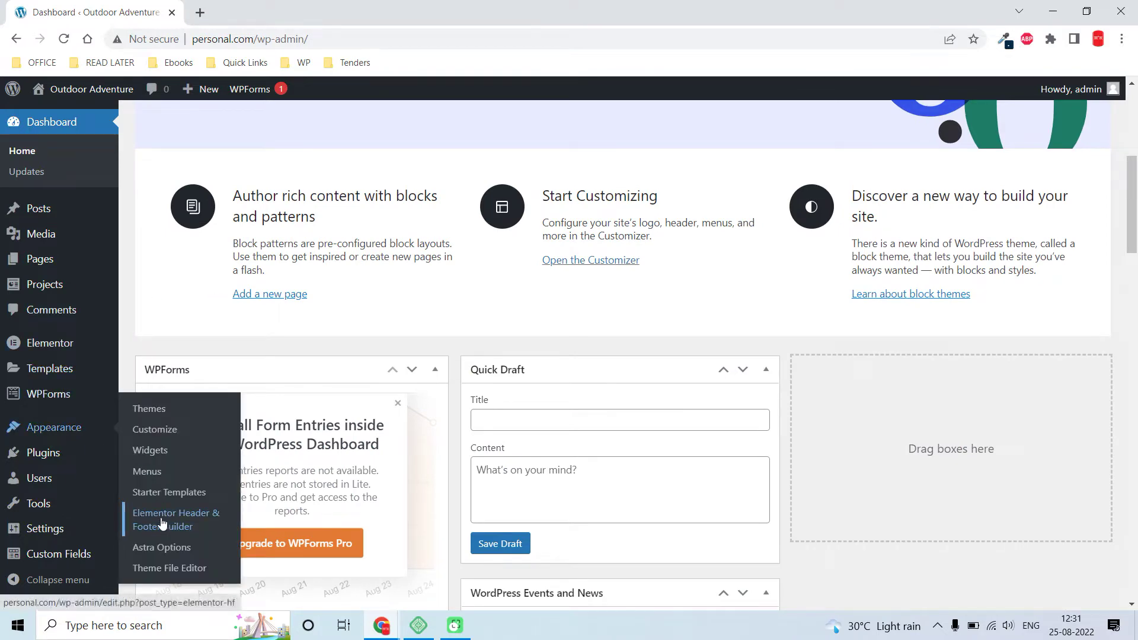
click(163, 524)
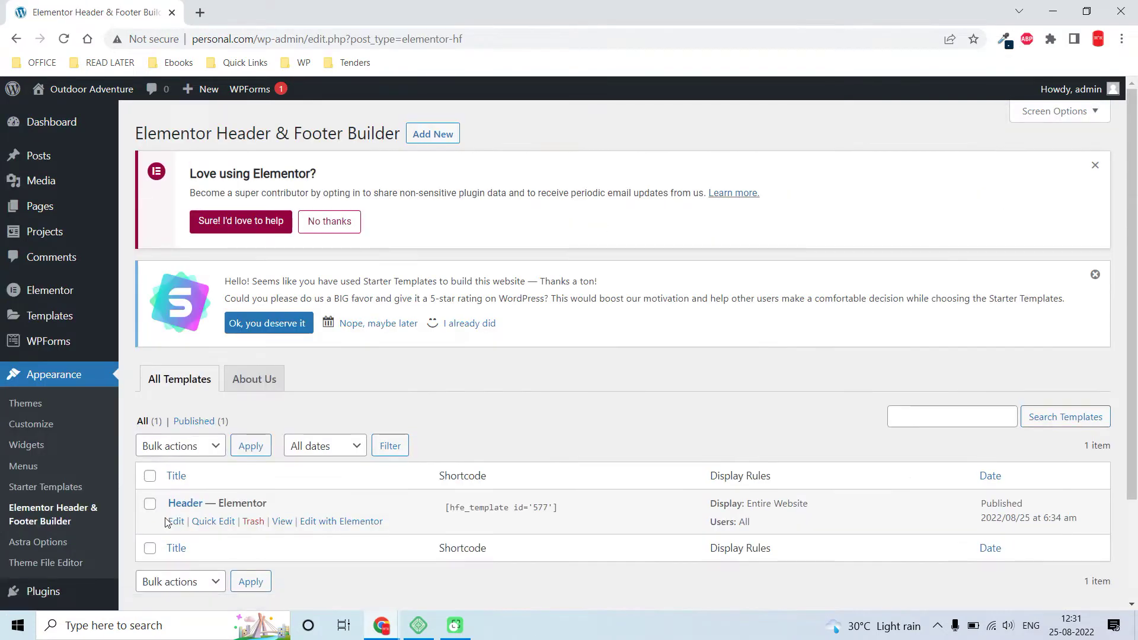
scroll(171, 518, down, 2)
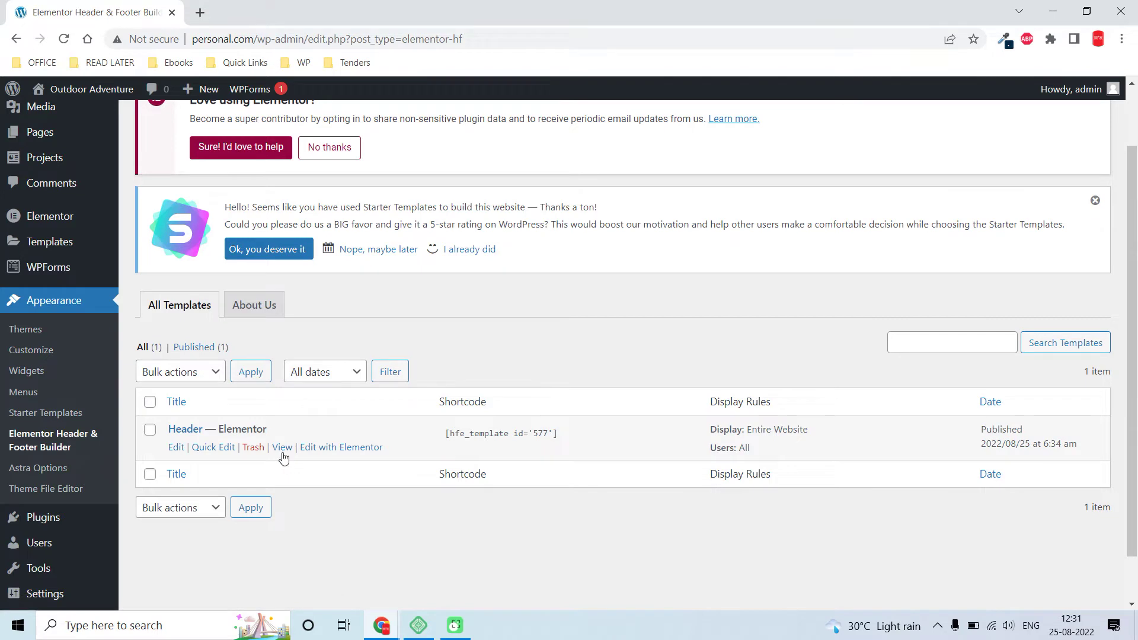
click(254, 450)
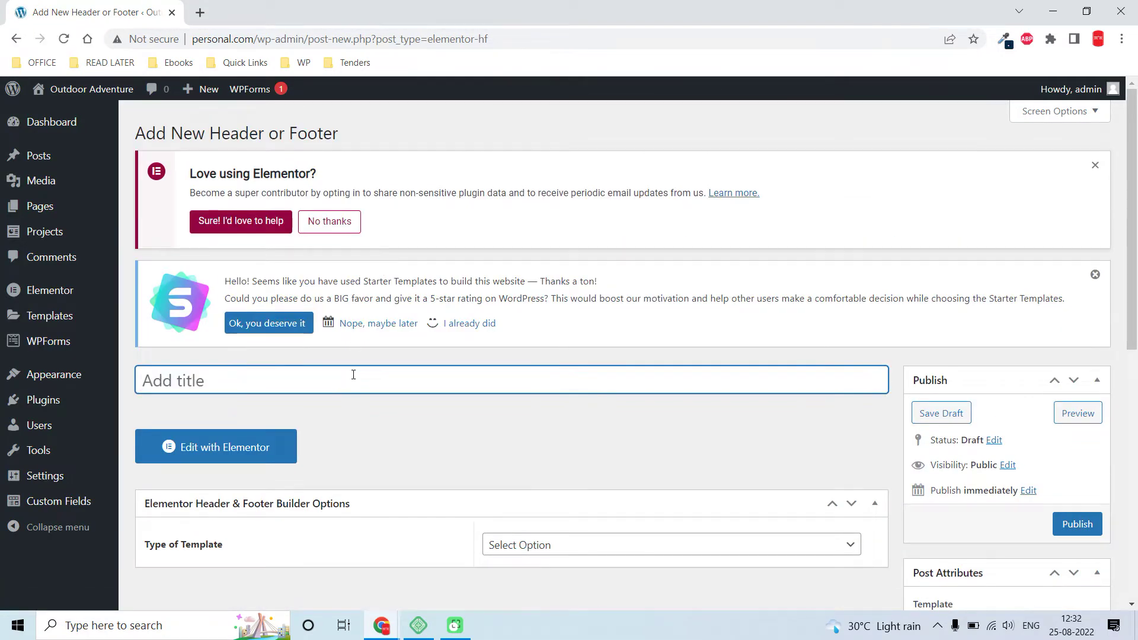
text(Header NEw)
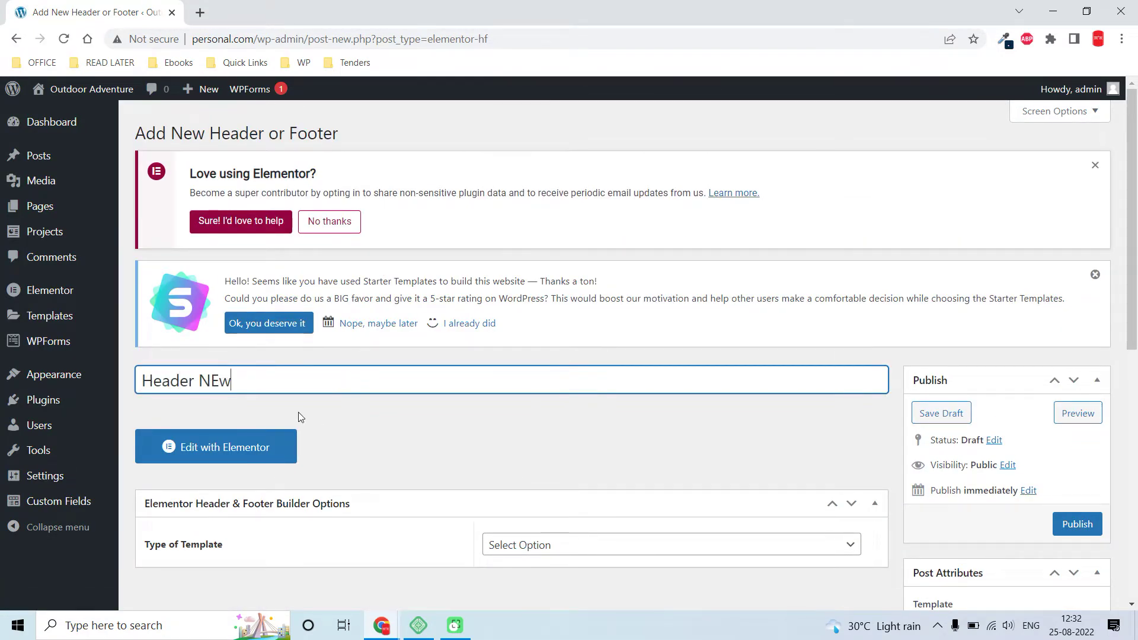
Title the new template Header New, make it a Header, and display it on the Entire Website
key(BackSpace)
key(BackSpace)
text(ew)
scroll(511, 498, down, 3)
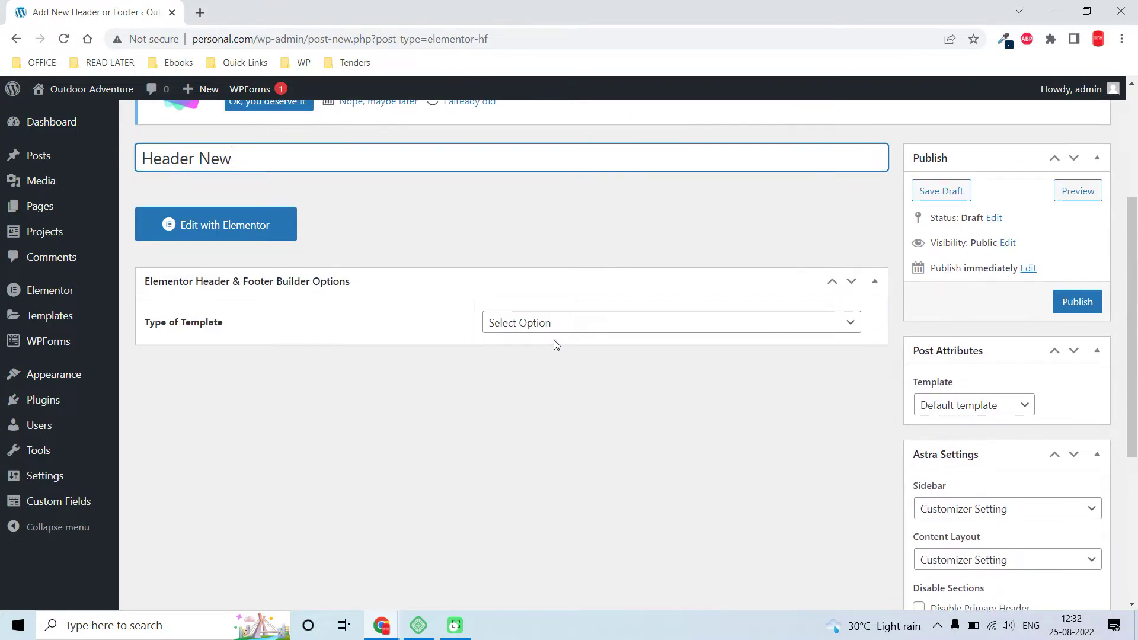
click(552, 323)
click(548, 354)
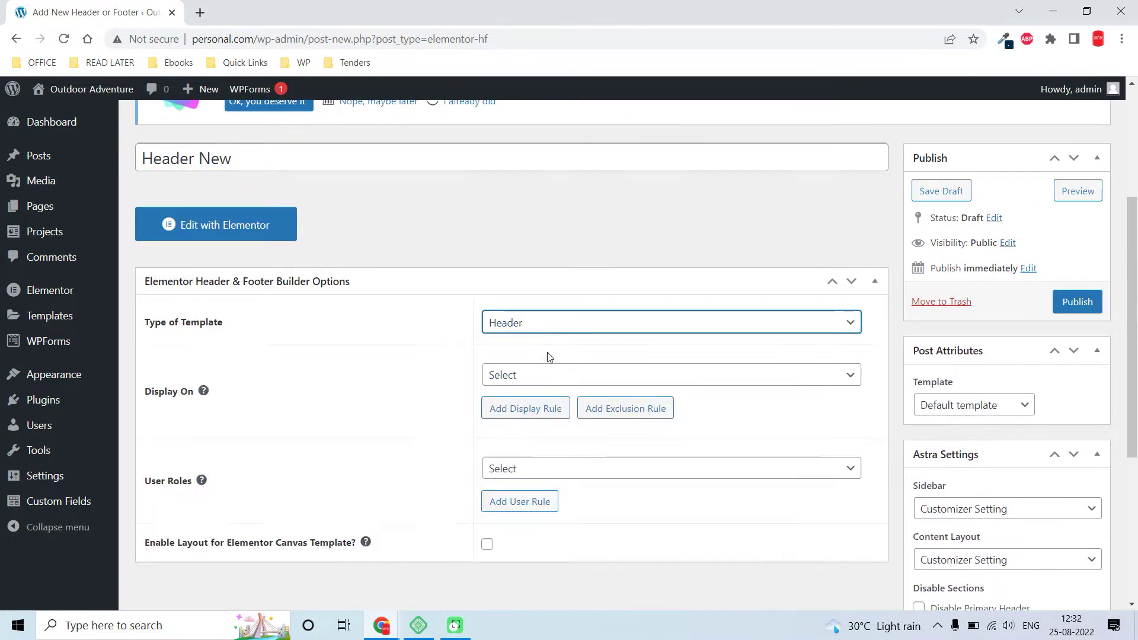
click(594, 377)
click(558, 105)
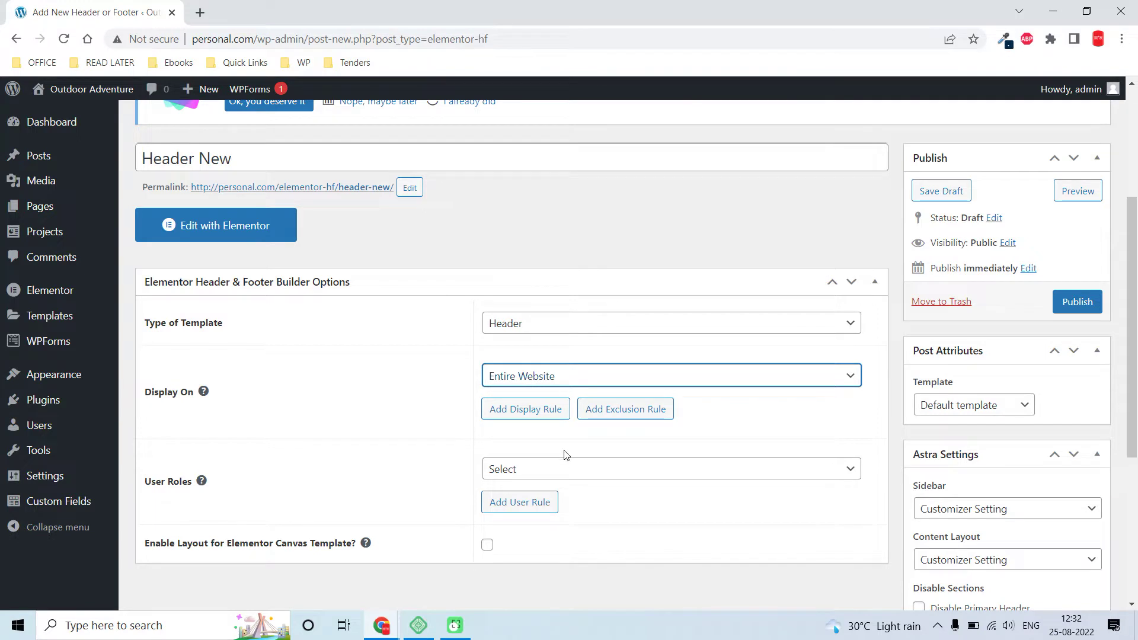
Set User Roles to All and the Elementor Canvas page template, then publish
click(552, 478)
key(Down)
key(Return)
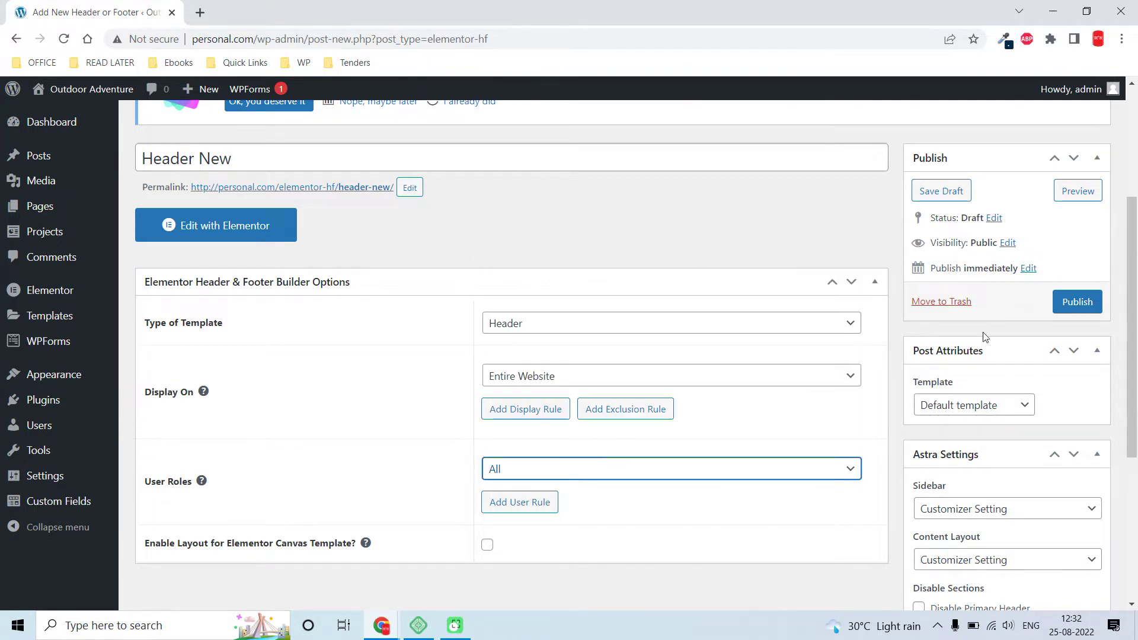
click(973, 405)
click(982, 436)
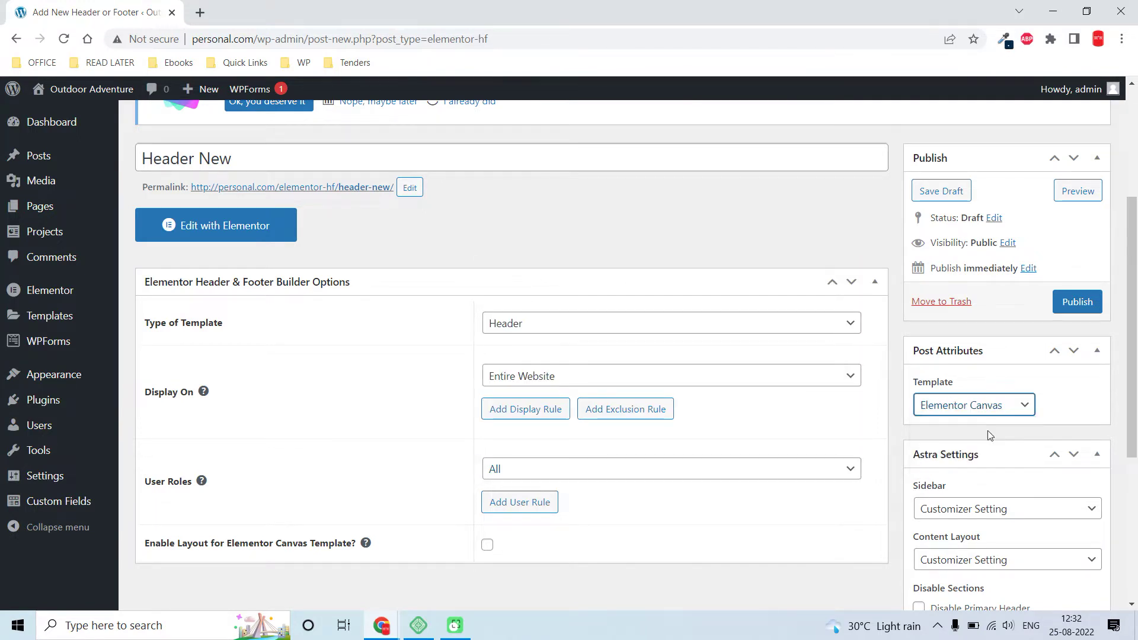
click(1076, 302)
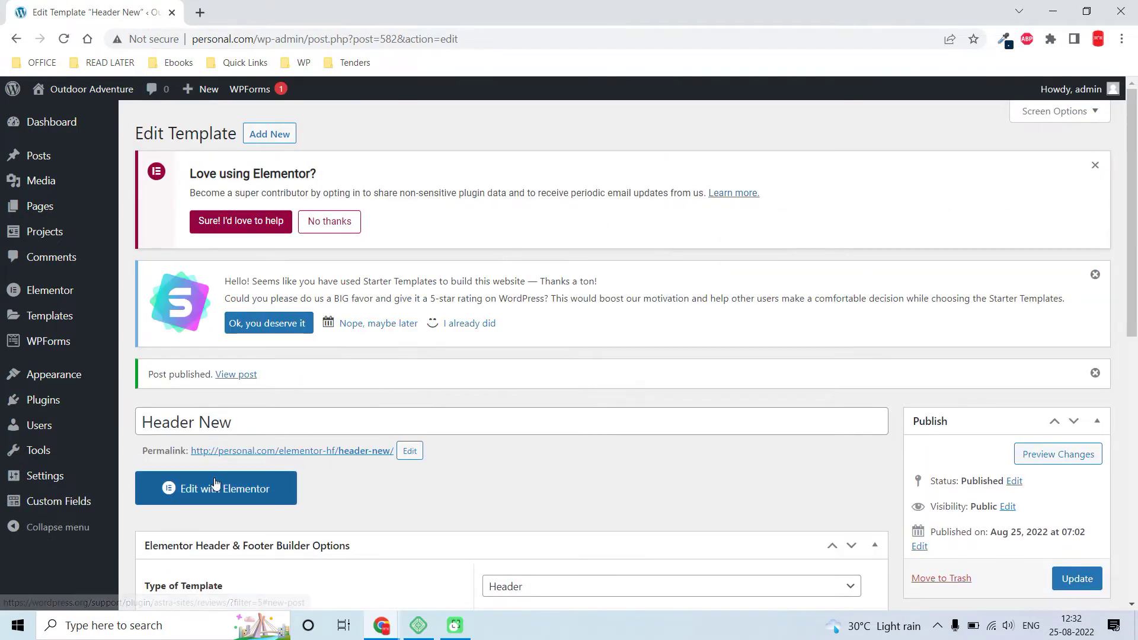
Open Header New in Elementor and start a new section on the empty canvas
click(253, 489)
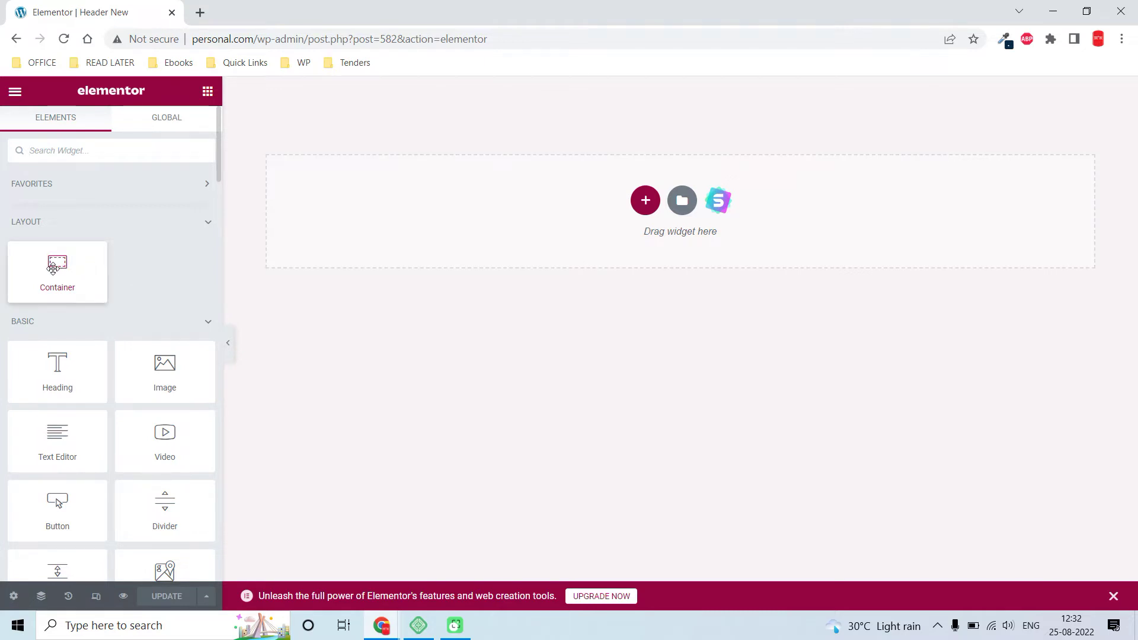
scroll(54, 267, down, 1)
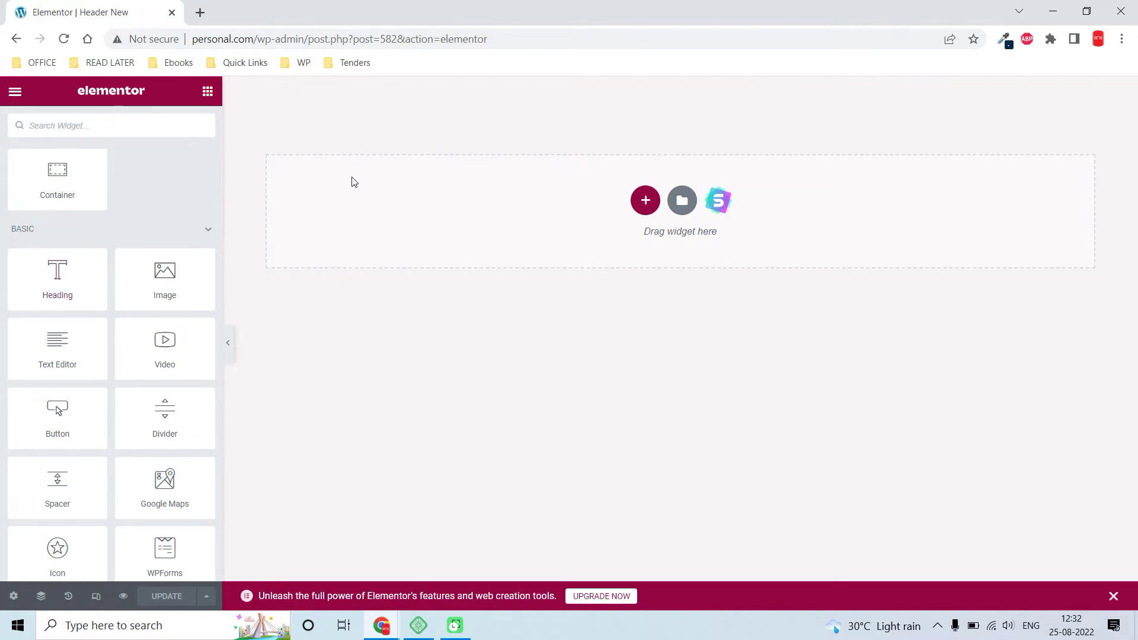
click(644, 204)
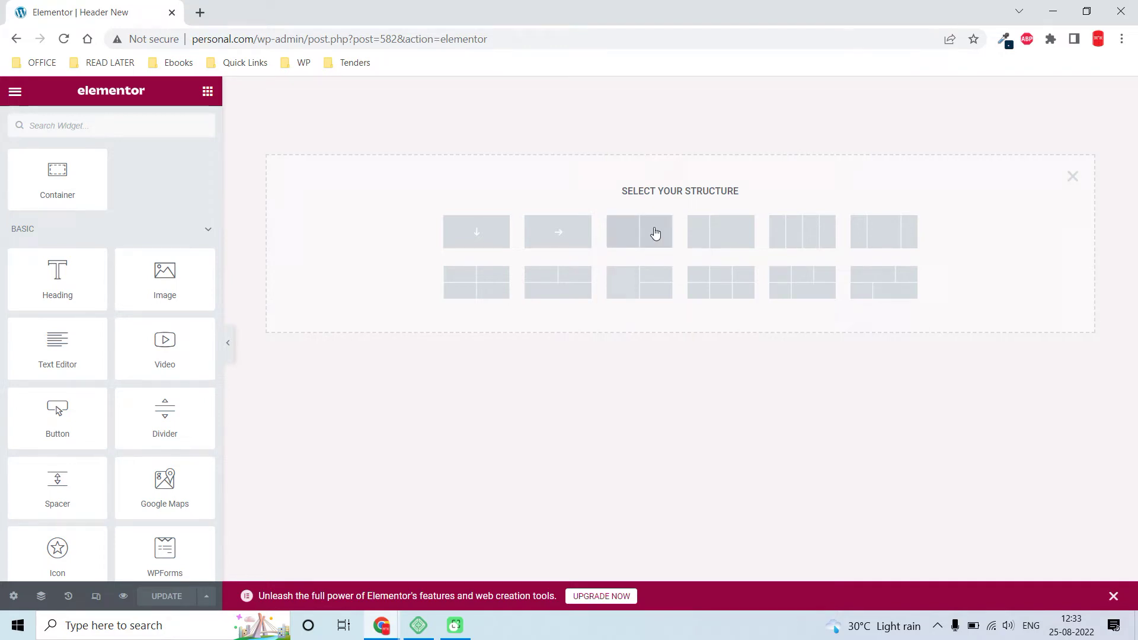
Create a three-column header structure and place the Site Logo in the first column
click(871, 239)
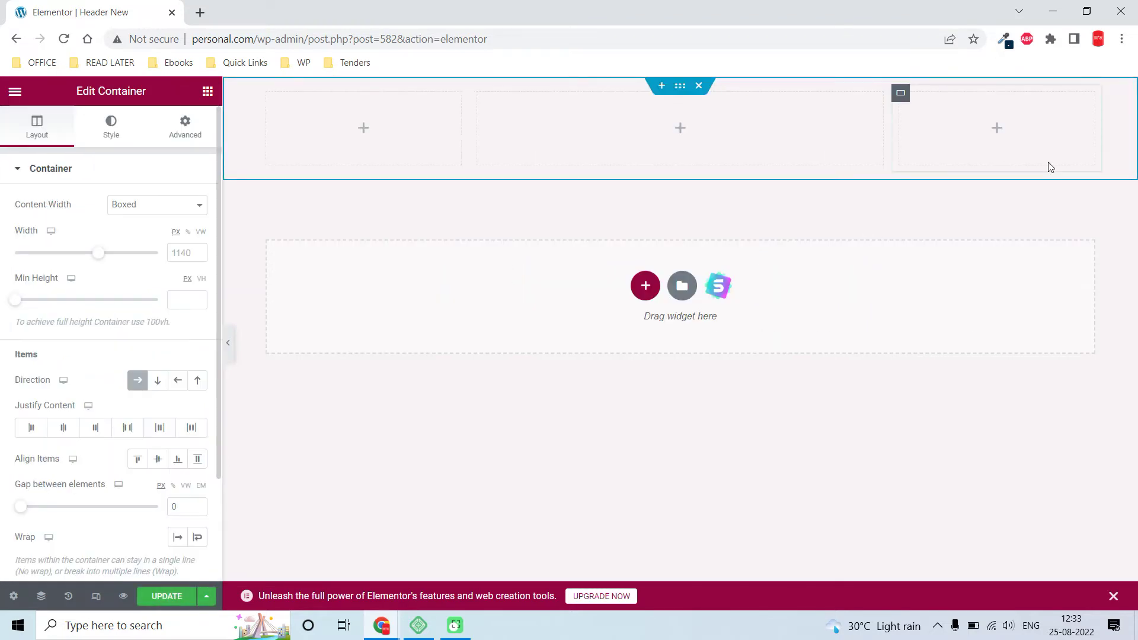
click(209, 92)
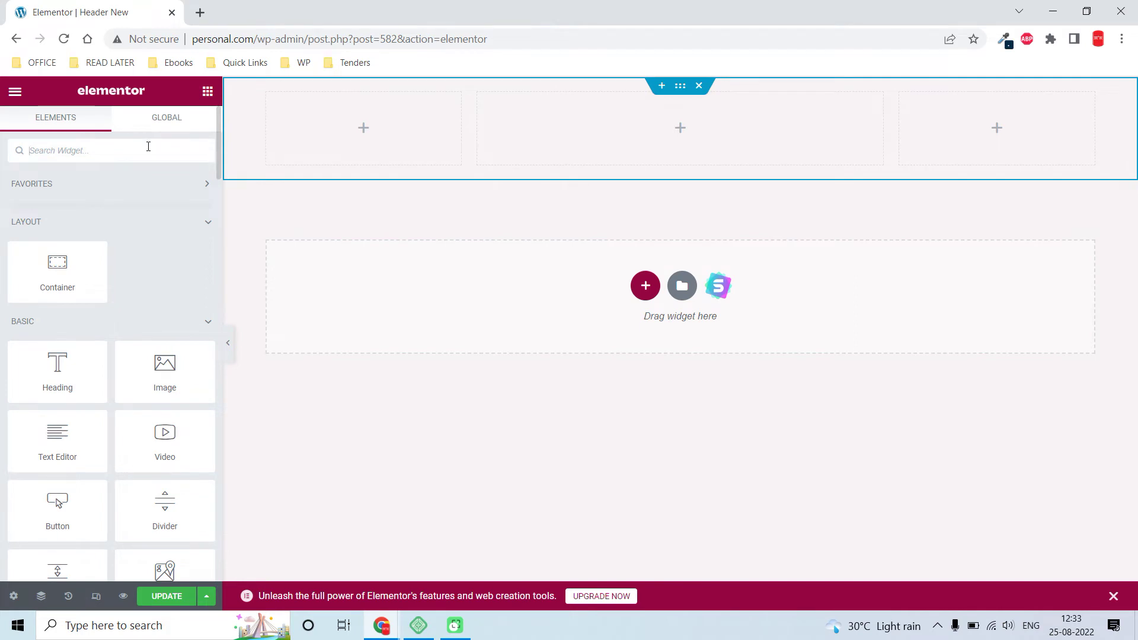
text(log)
drag(81, 216, 411, 142)
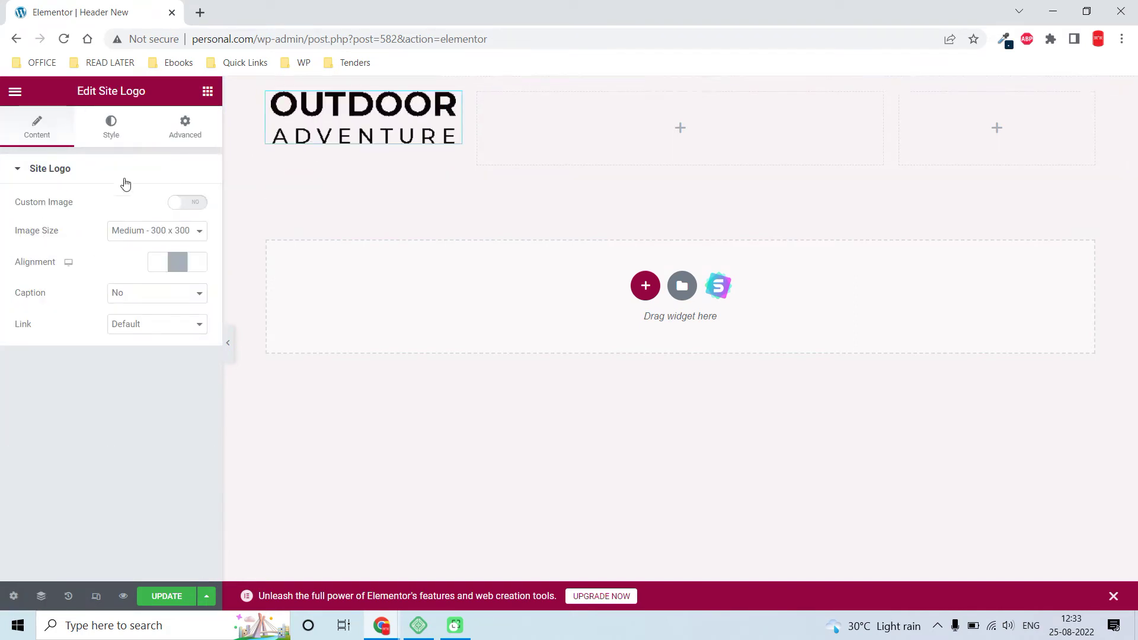
Add a Navigation Menu to the middle column and a Button to the right column
click(207, 90)
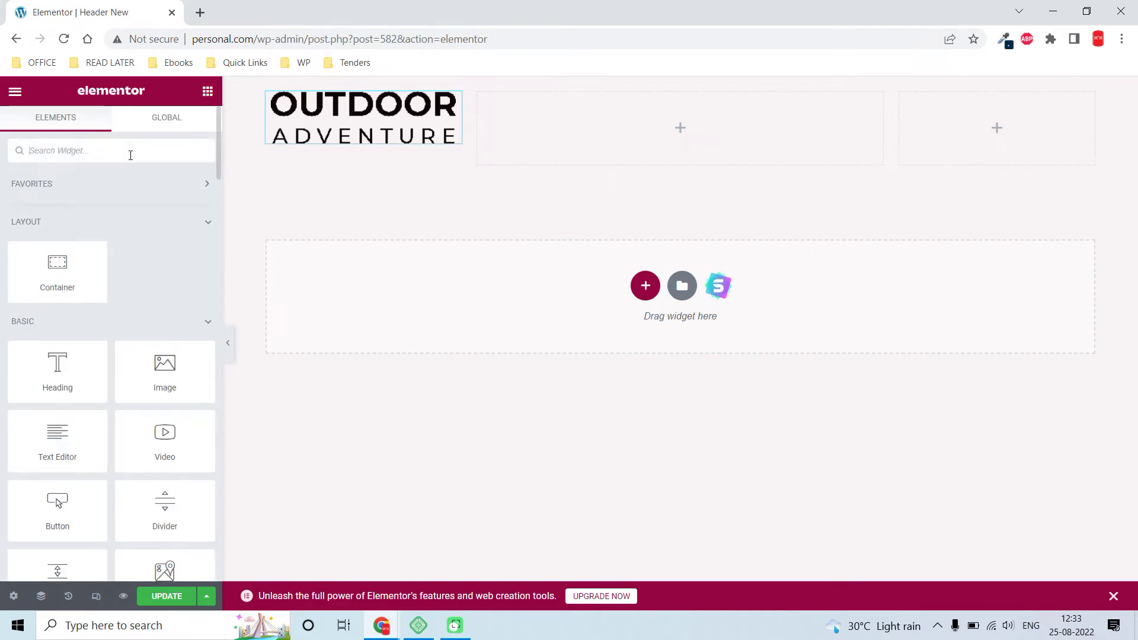
text(nav)
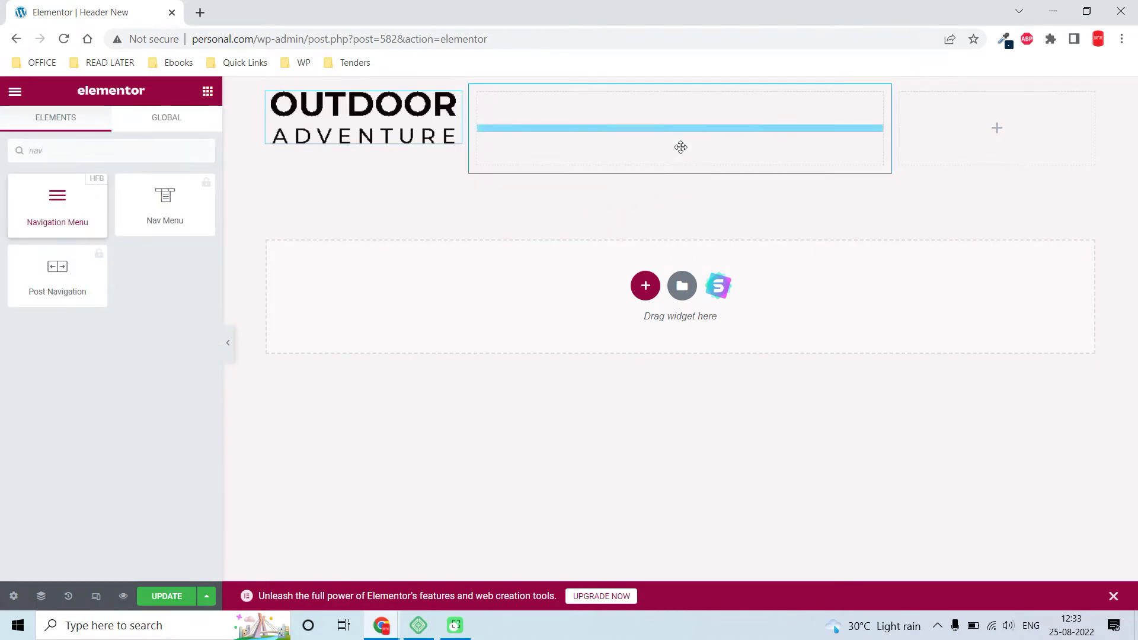
drag(106, 175, 680, 146)
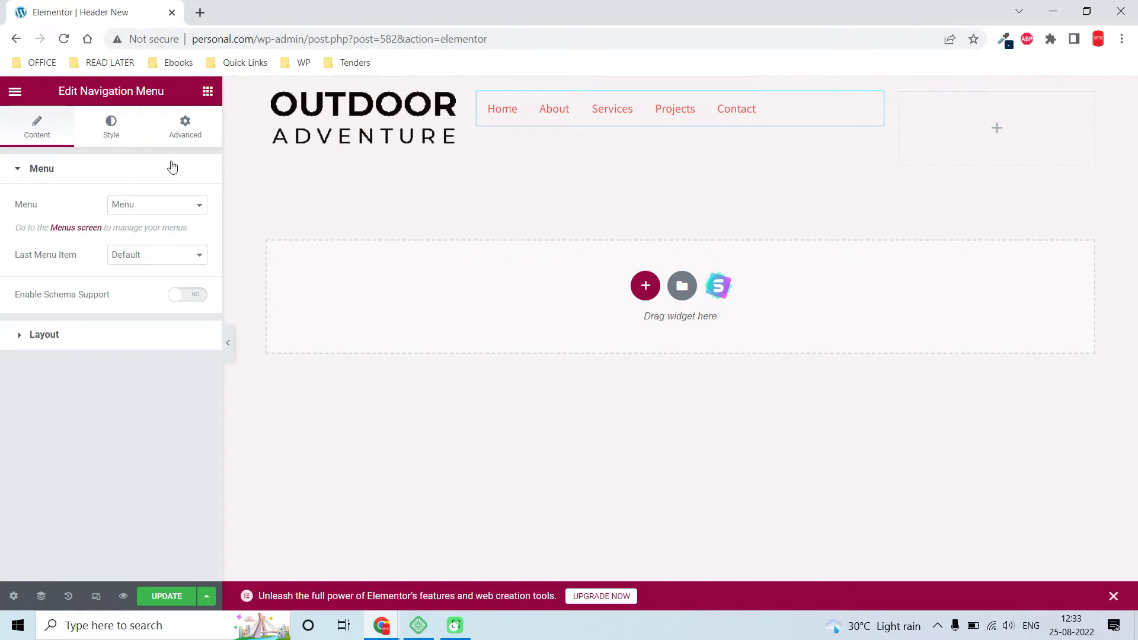
click(207, 92)
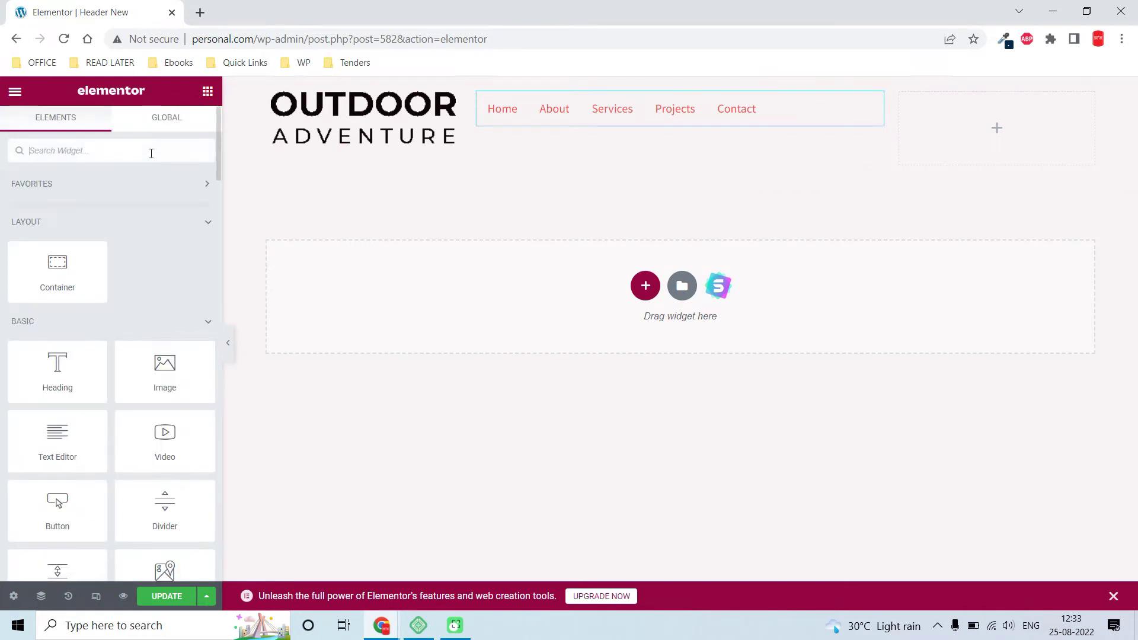
text(ai)
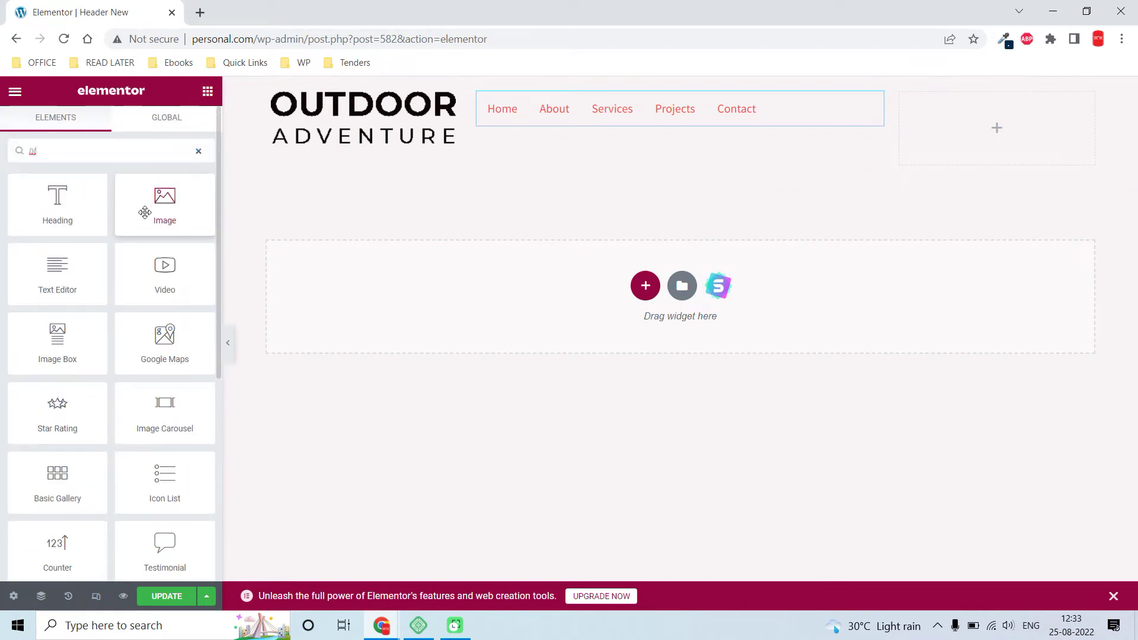
key(BackSpace)
key(BackSpace)
text(b)
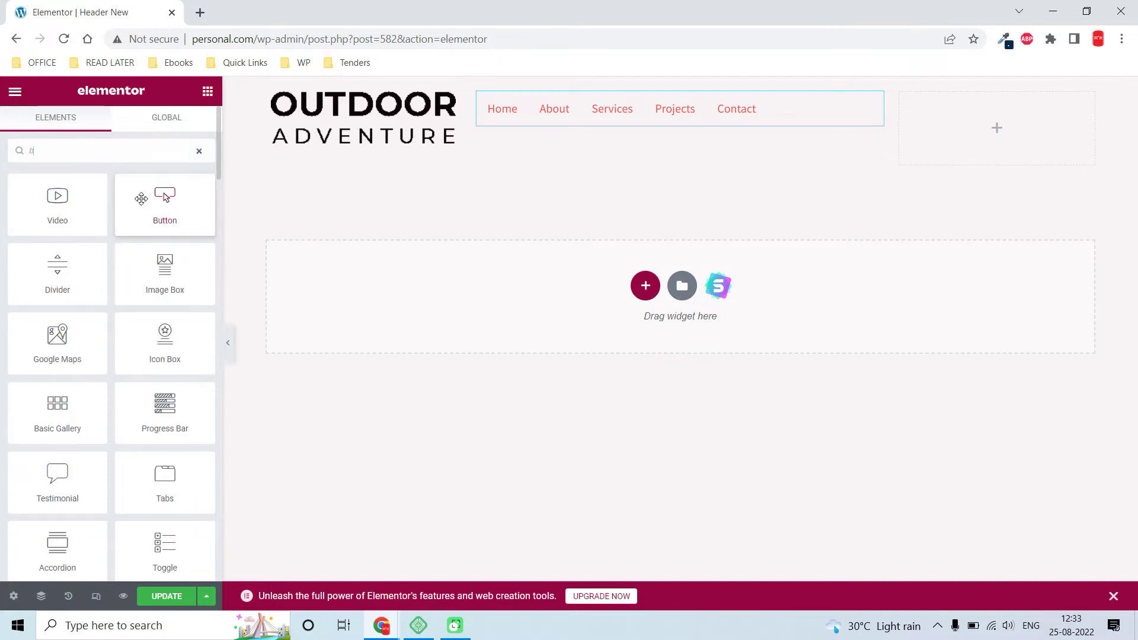
text(u)
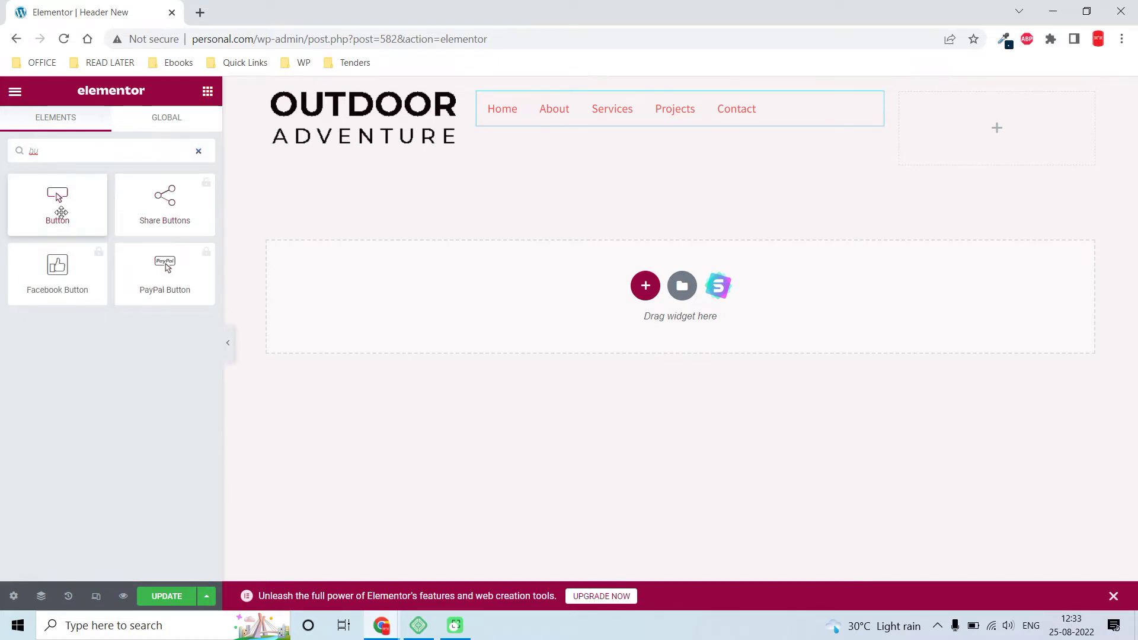
drag(61, 212, 1038, 140)
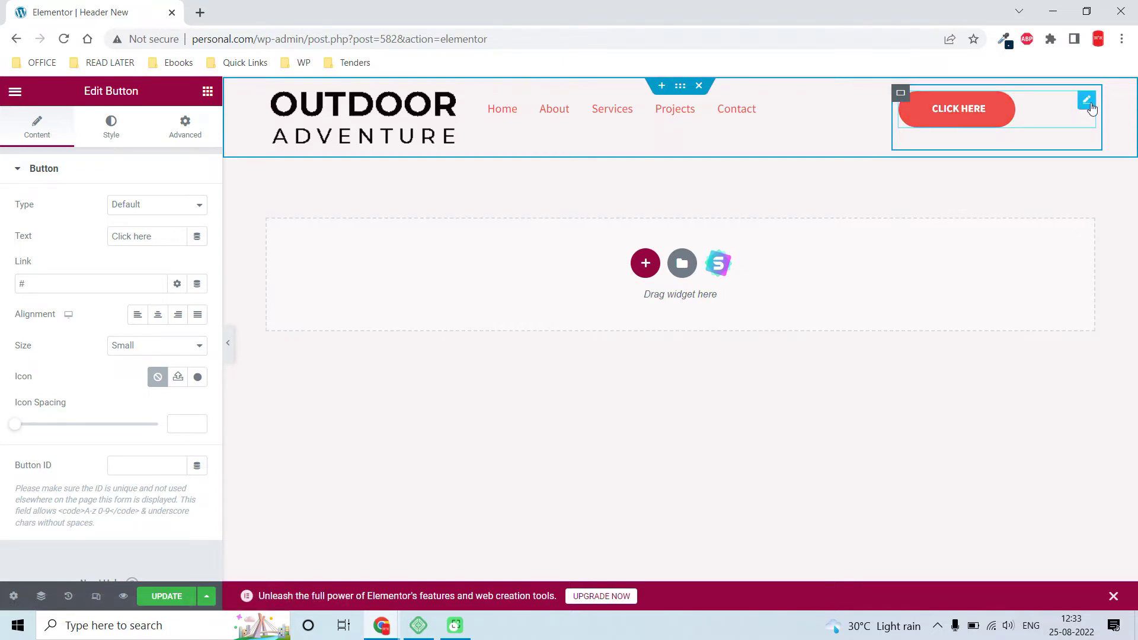
Move the CLICK HERE button under the nav menu and delete the empty right column
mouse_move(1086, 100)
mouse_down()
mouse_move(819, 111)
mouse_move(788, 89)
mouse_up()
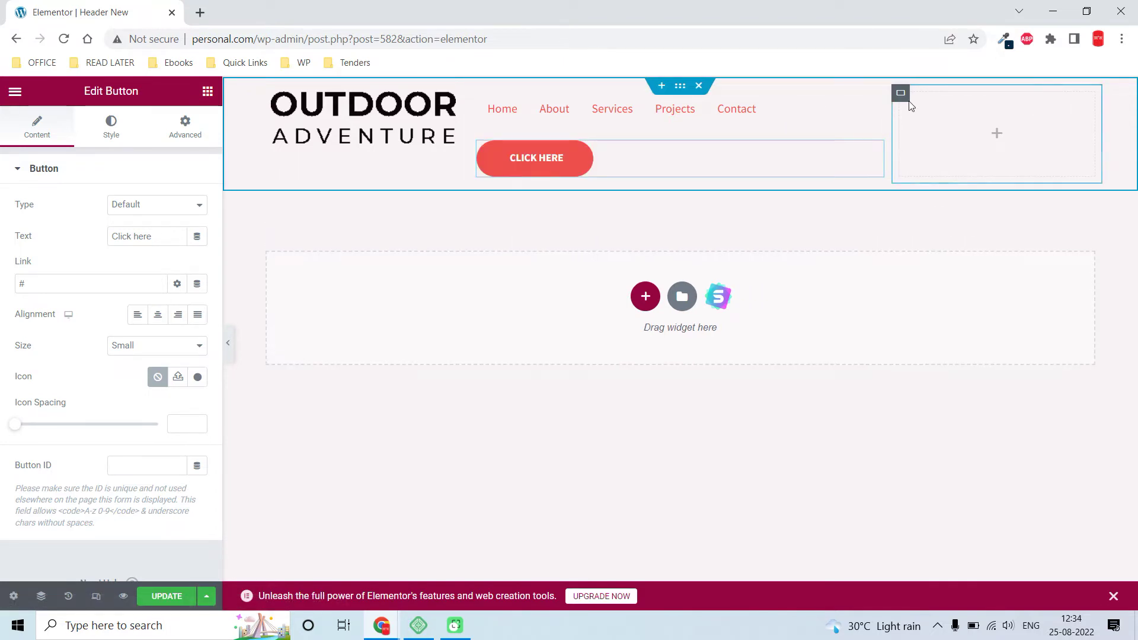
right_click(902, 96)
click(930, 334)
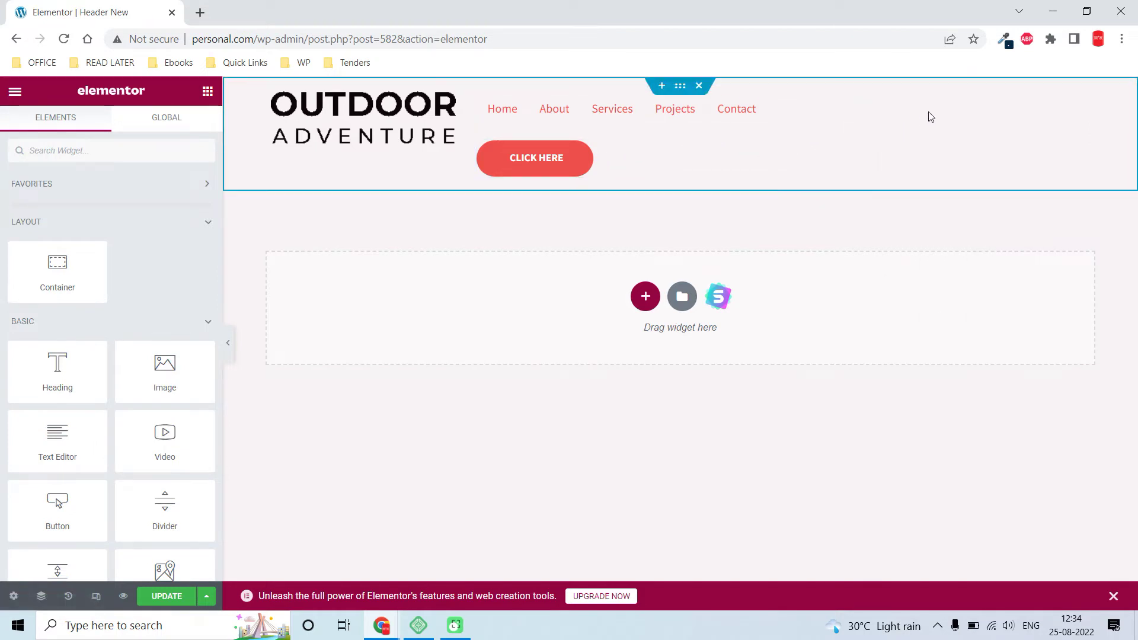
click(678, 86)
scroll(187, 289, down, 3)
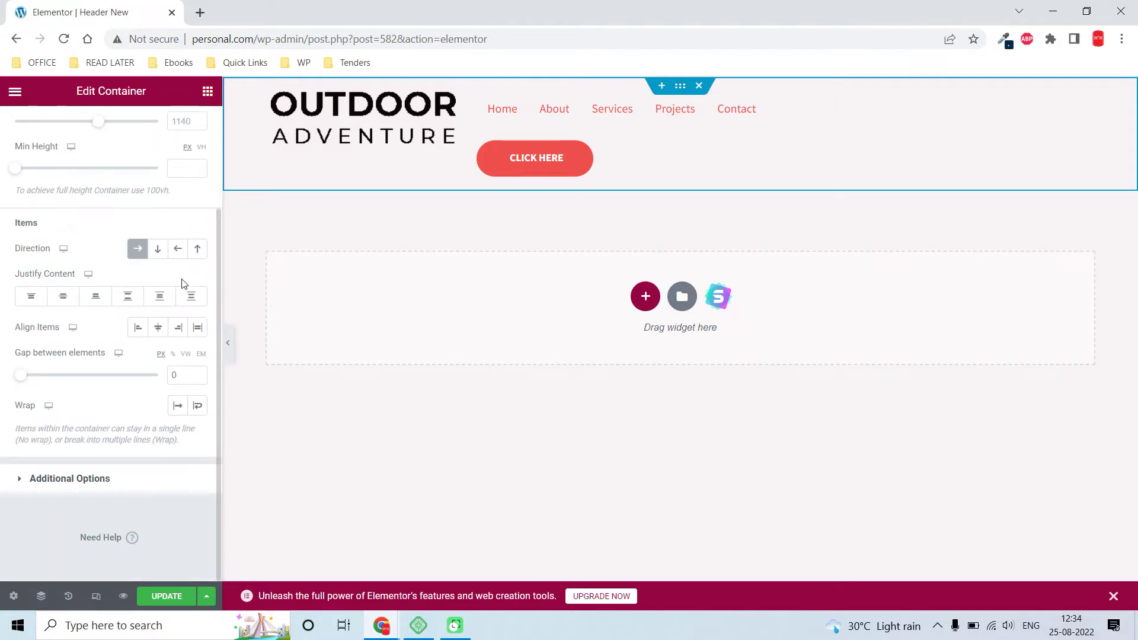
scroll(182, 282, up, 2)
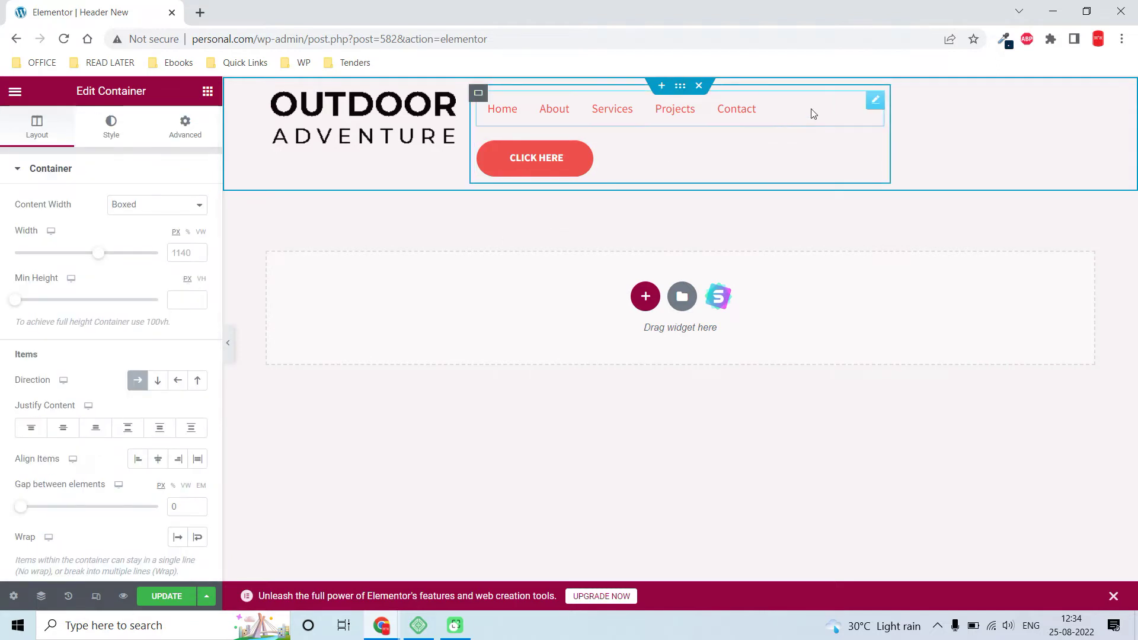
Give the menu-and-button container 75% width, Justify Content End and Direction Row
click(480, 94)
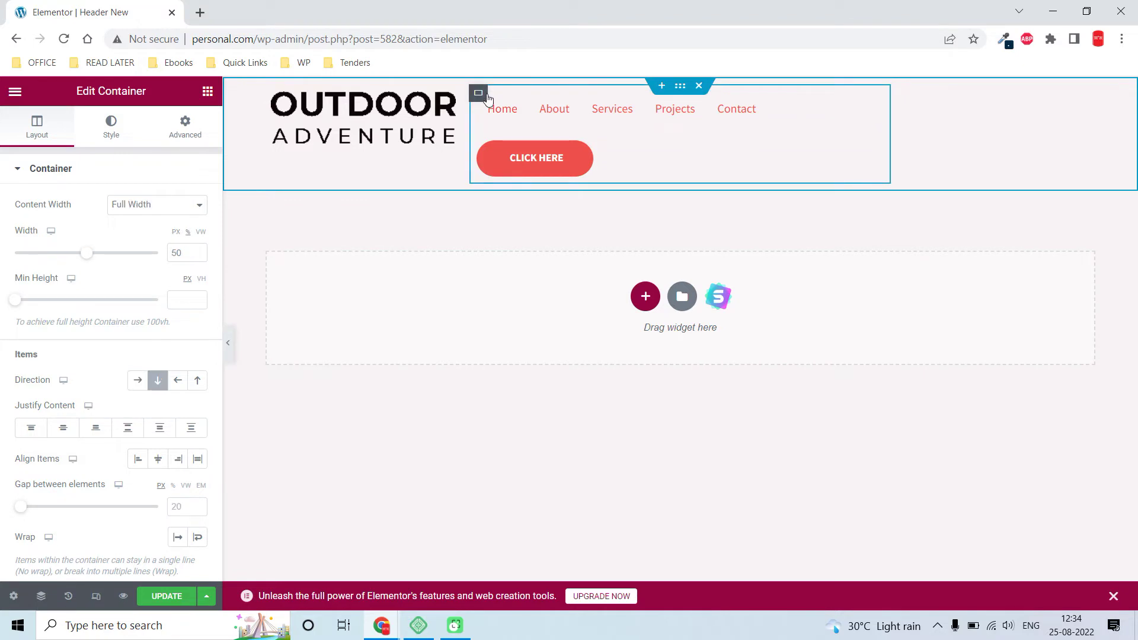
click(185, 232)
double_click(176, 253)
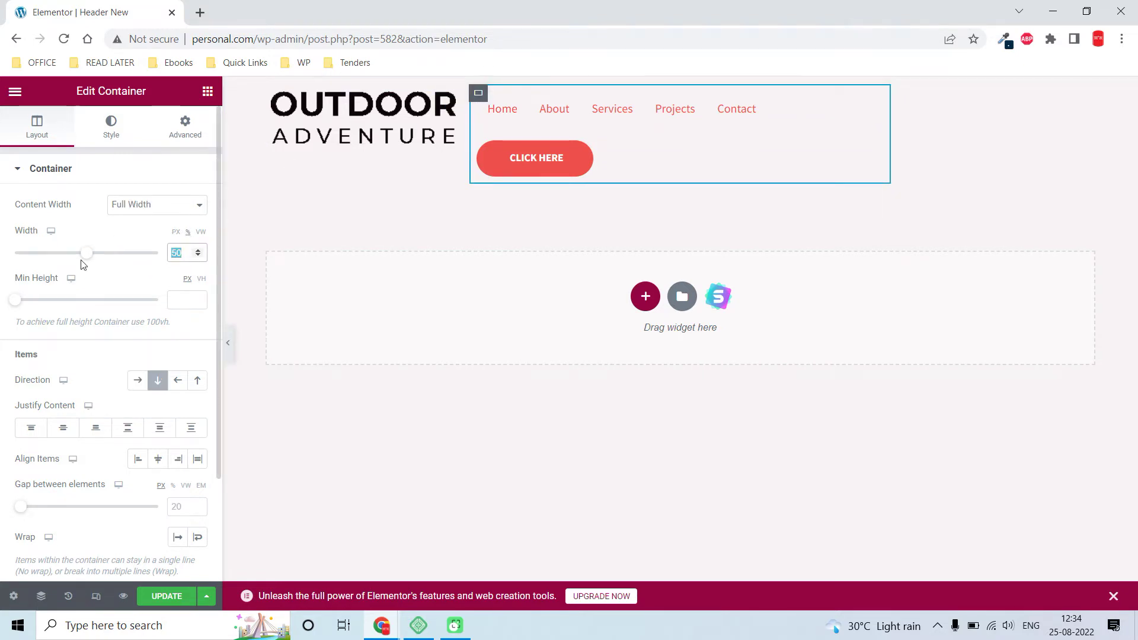
text(70)
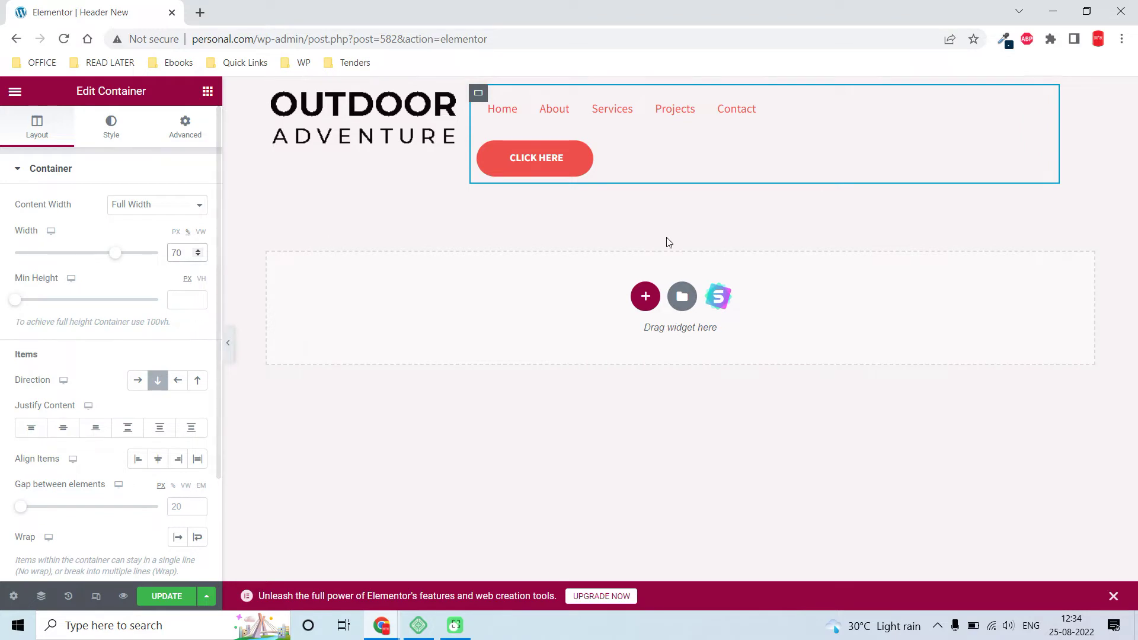
click(267, 93)
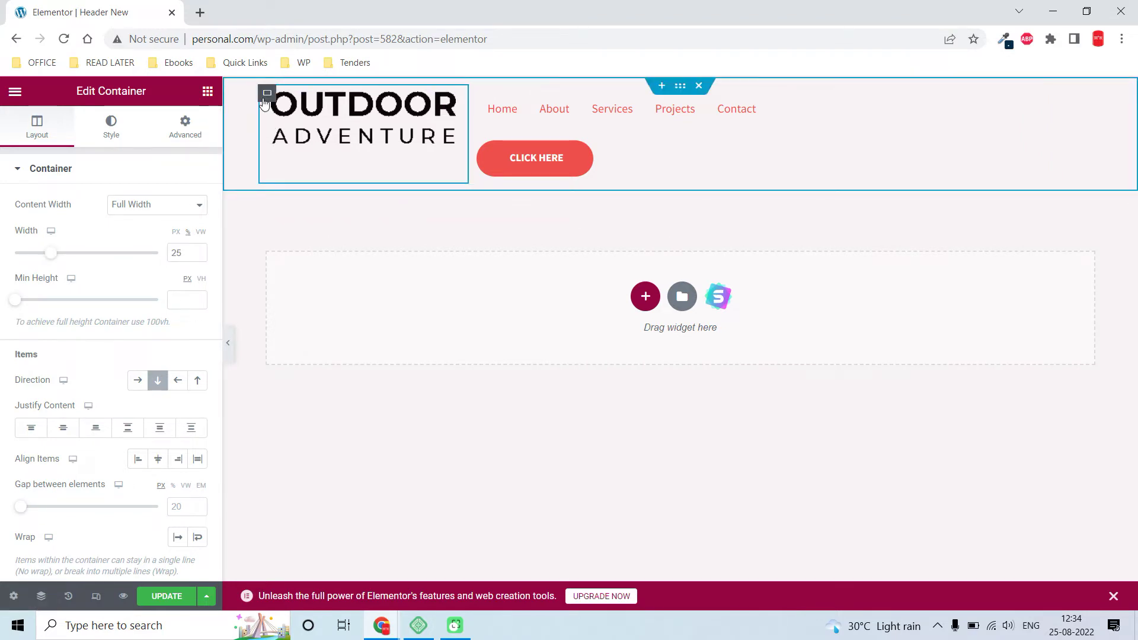
click(480, 98)
double_click(189, 252)
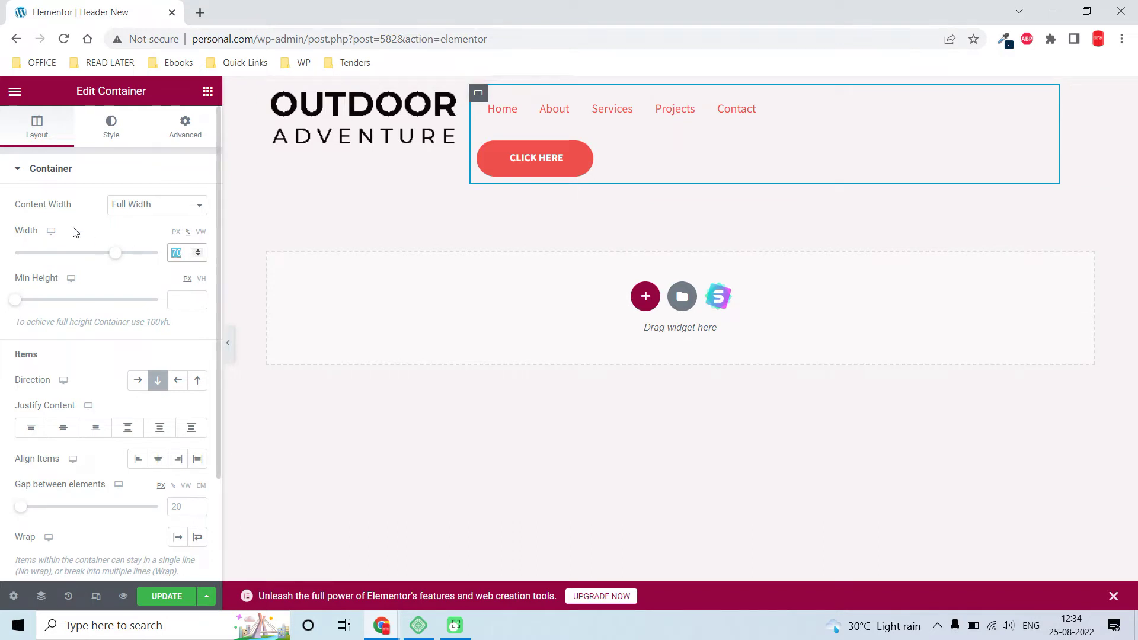
text(75)
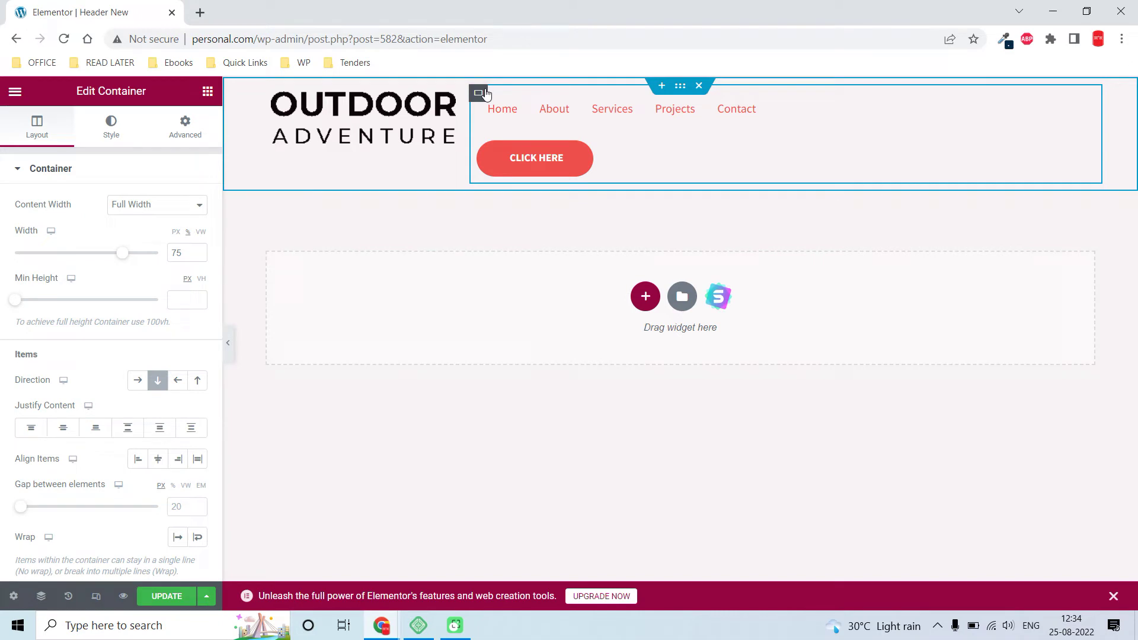
scroll(36, 356, down, 2)
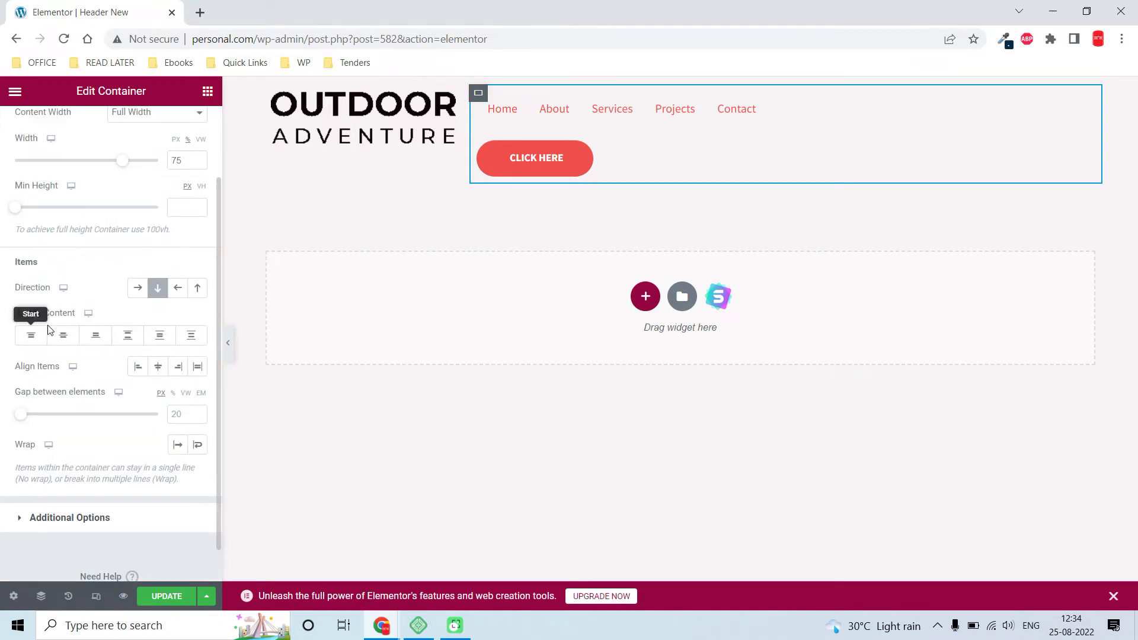
click(99, 339)
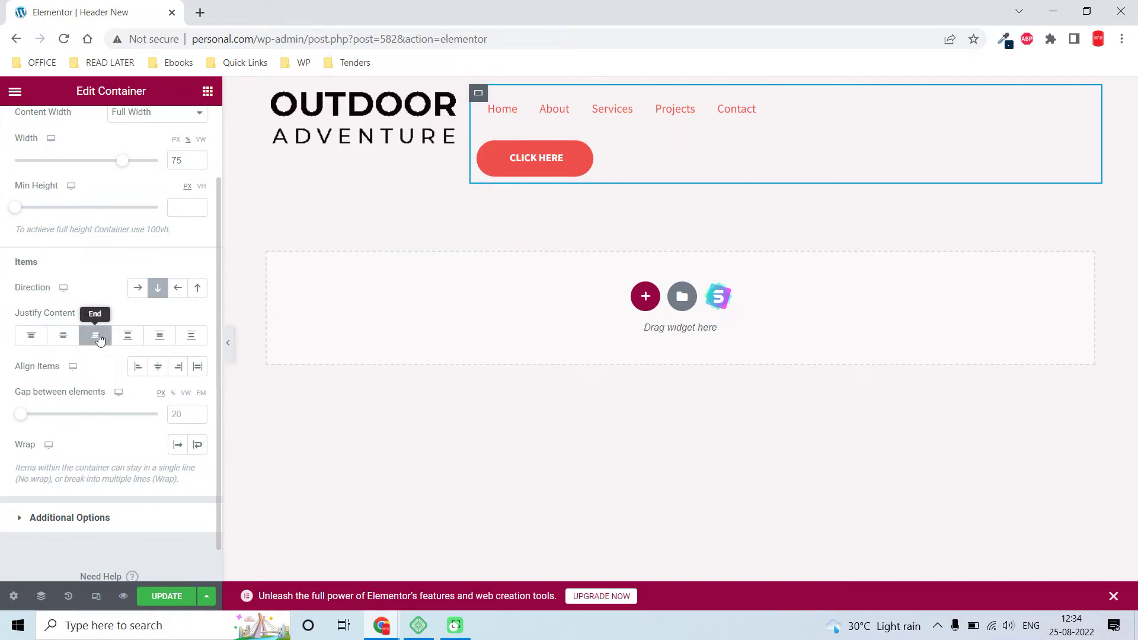
click(139, 292)
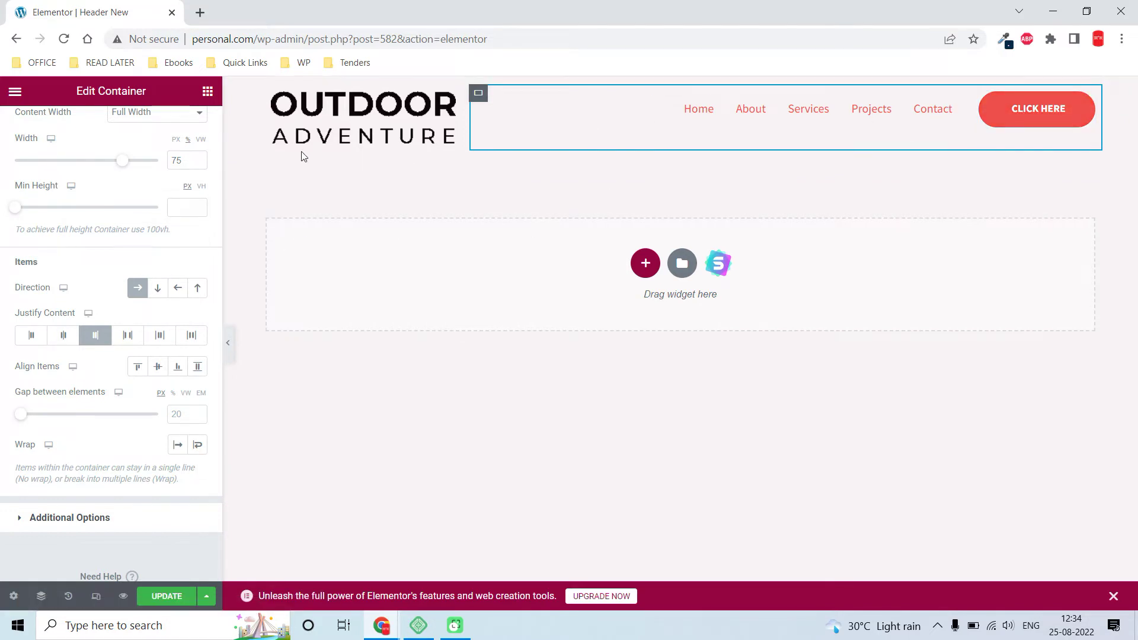
Set the logo container's Justify Content and Align Items to Start
mouse_move(364, 119)
click(270, 96)
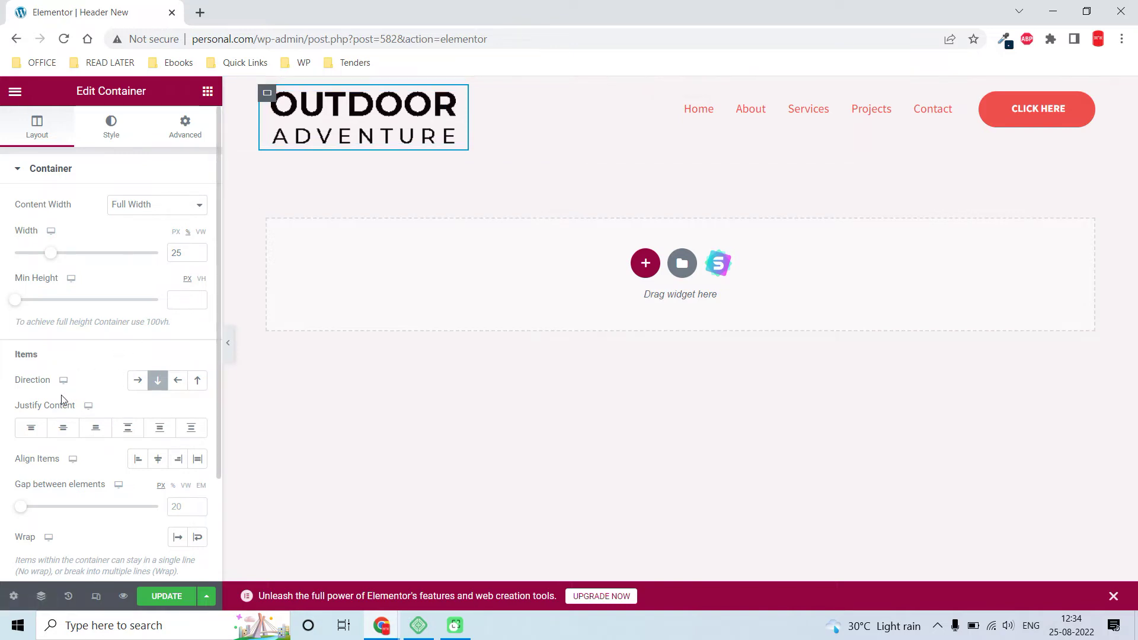
click(31, 429)
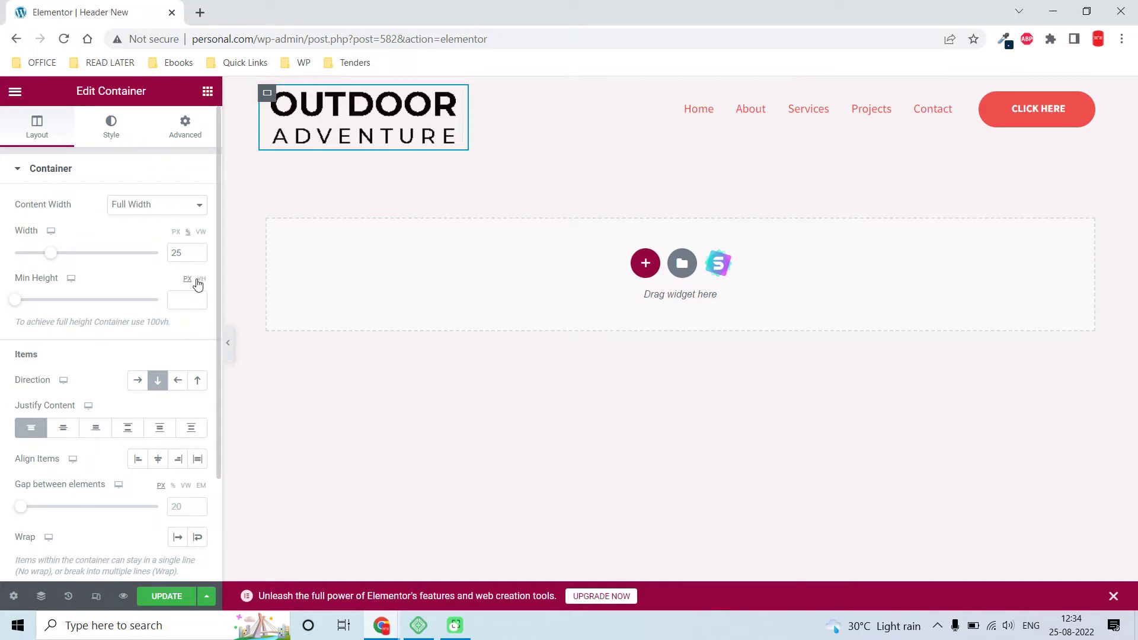
click(139, 461)
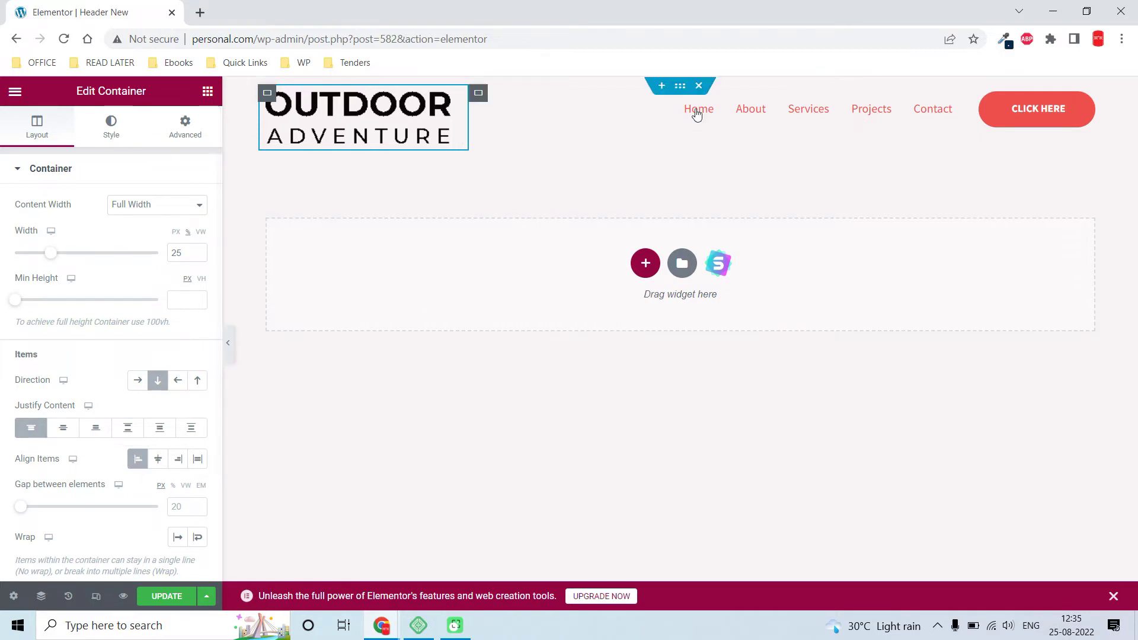
click(680, 89)
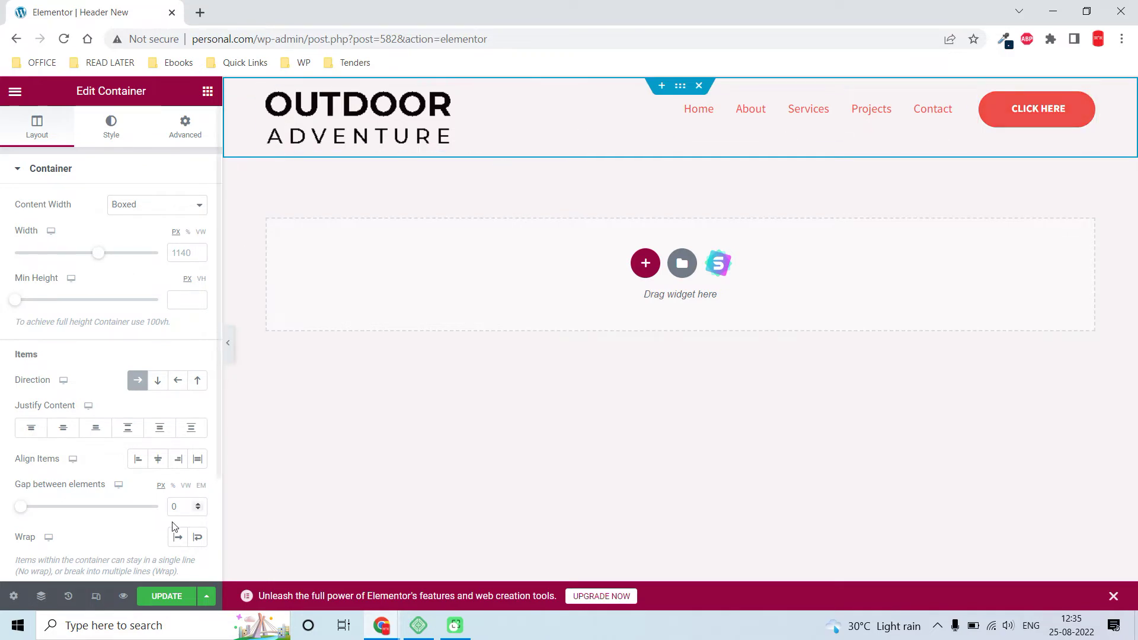
Set the header container's Align Items to Center and keep its default Advanced positioning
click(159, 459)
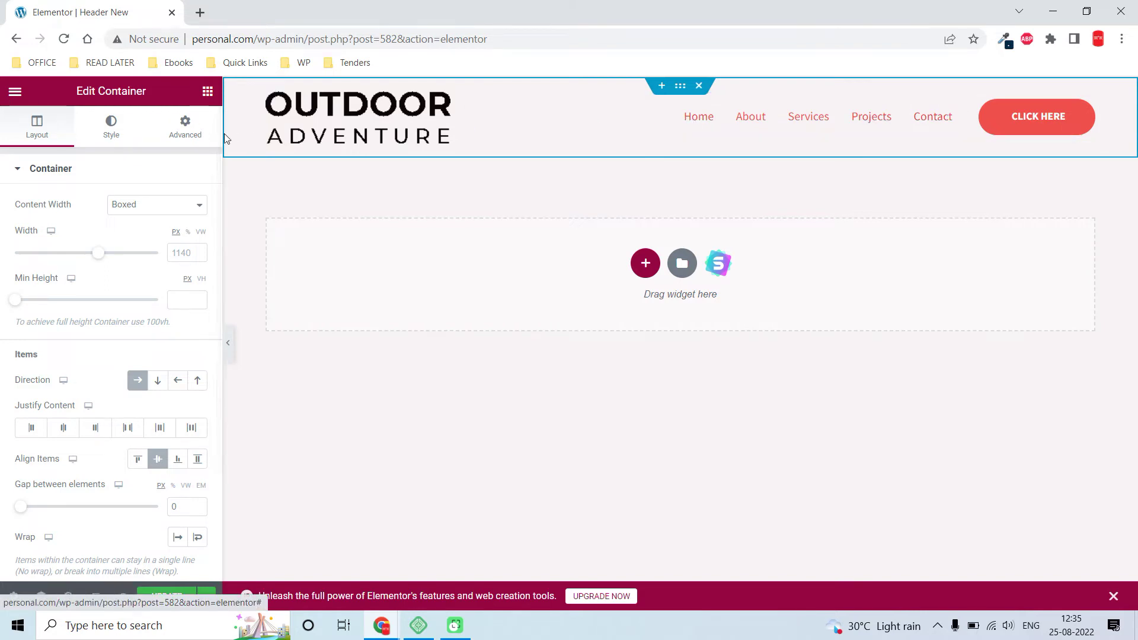
click(182, 131)
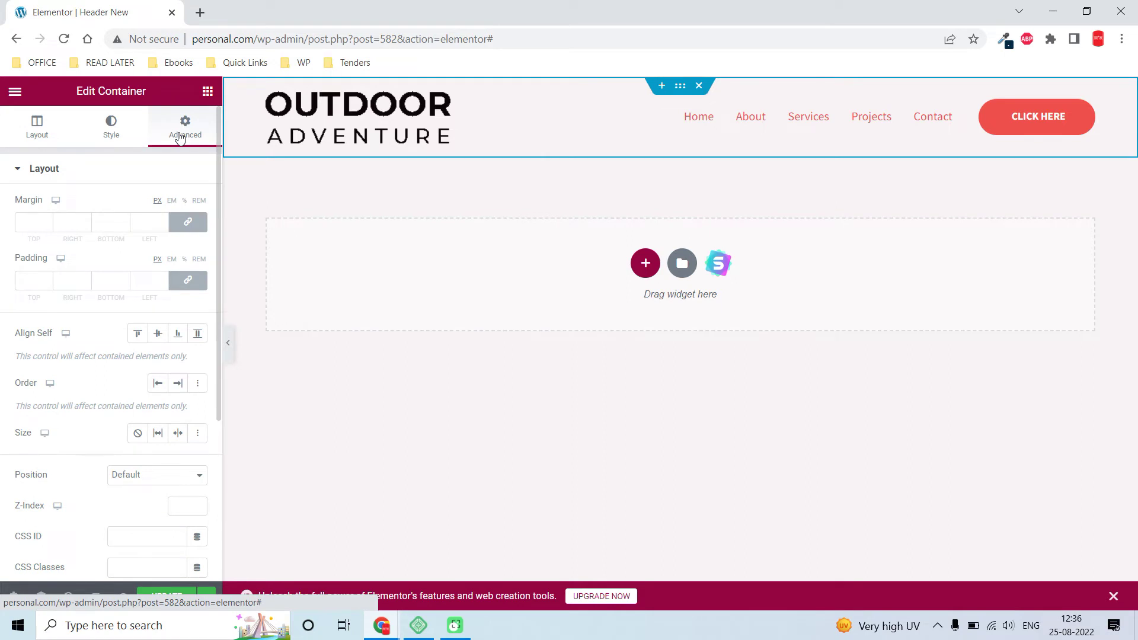
scroll(178, 148, down, 3)
click(127, 233)
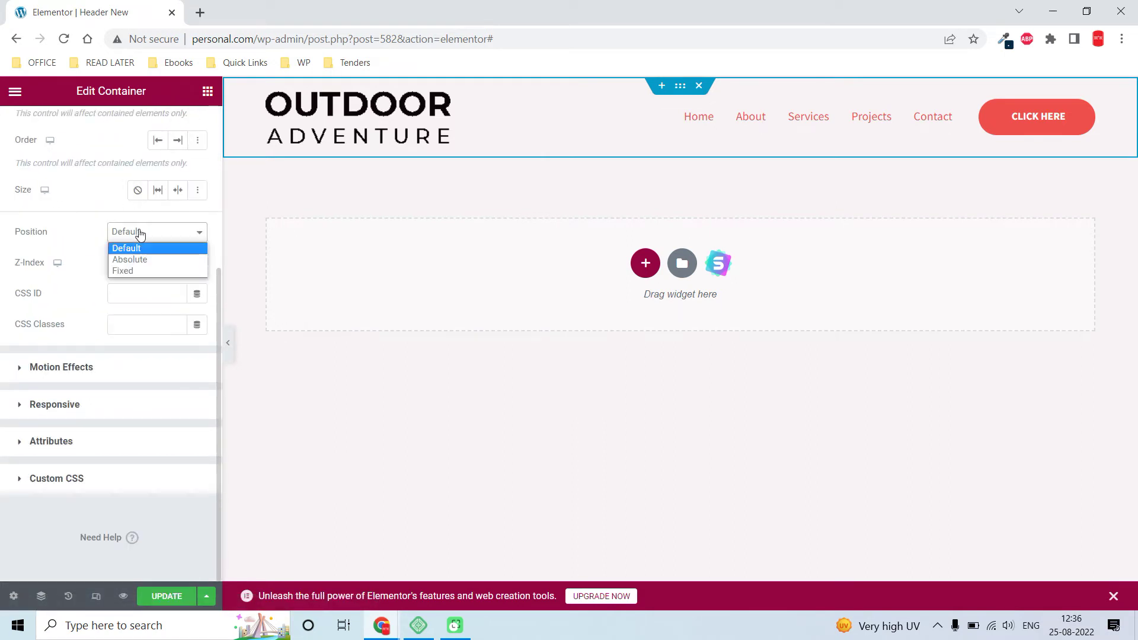
click(84, 247)
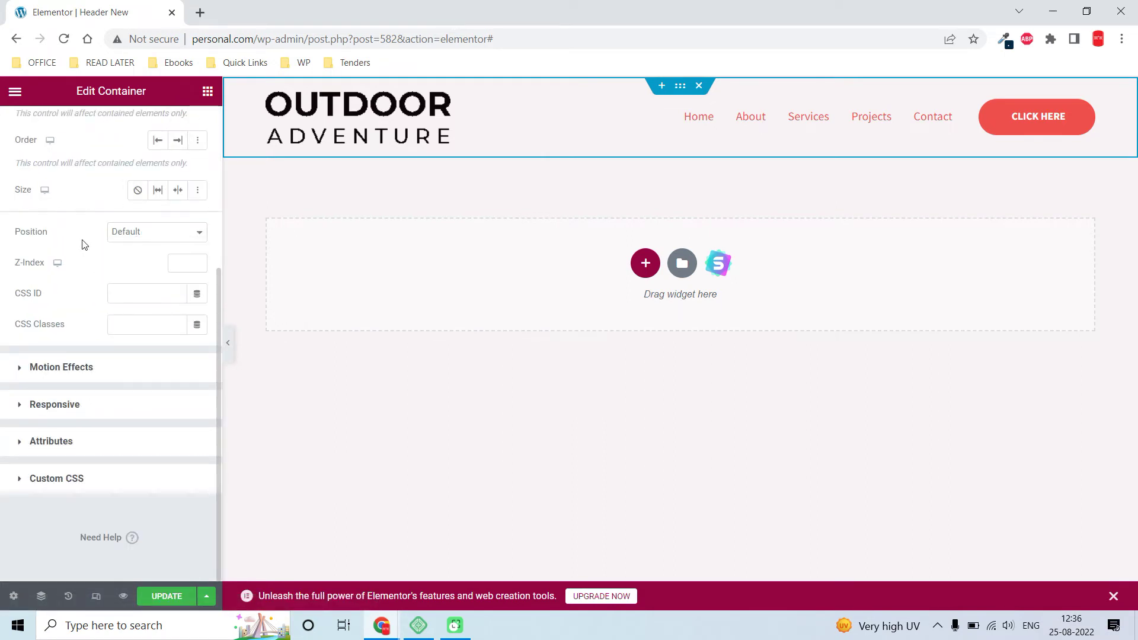
scroll(108, 242, up, 2)
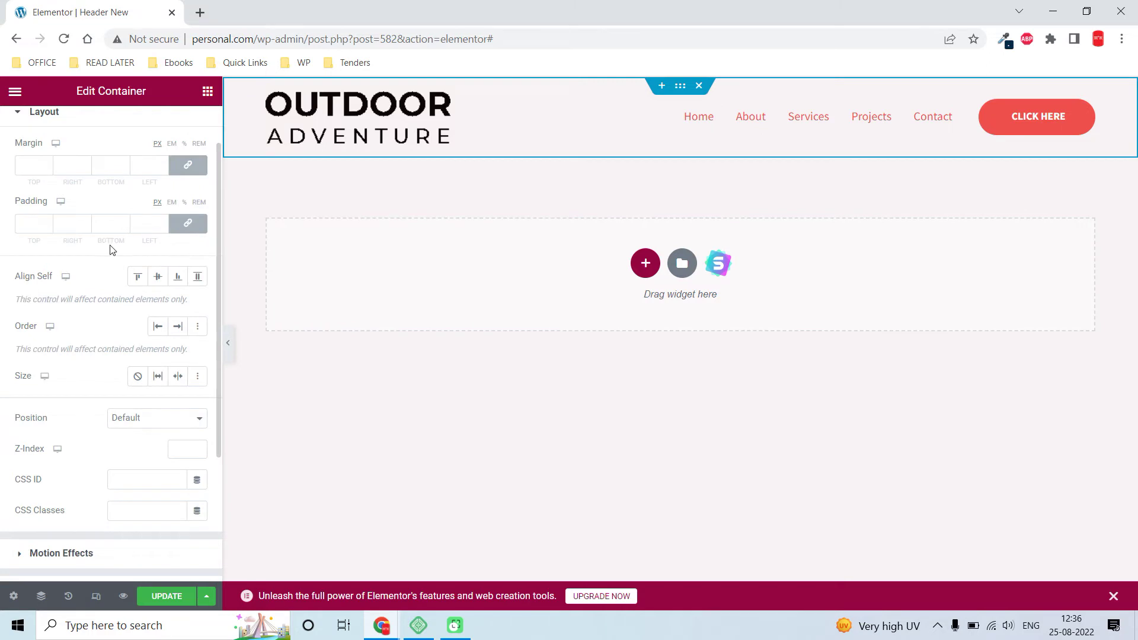
scroll(109, 247, down, 2)
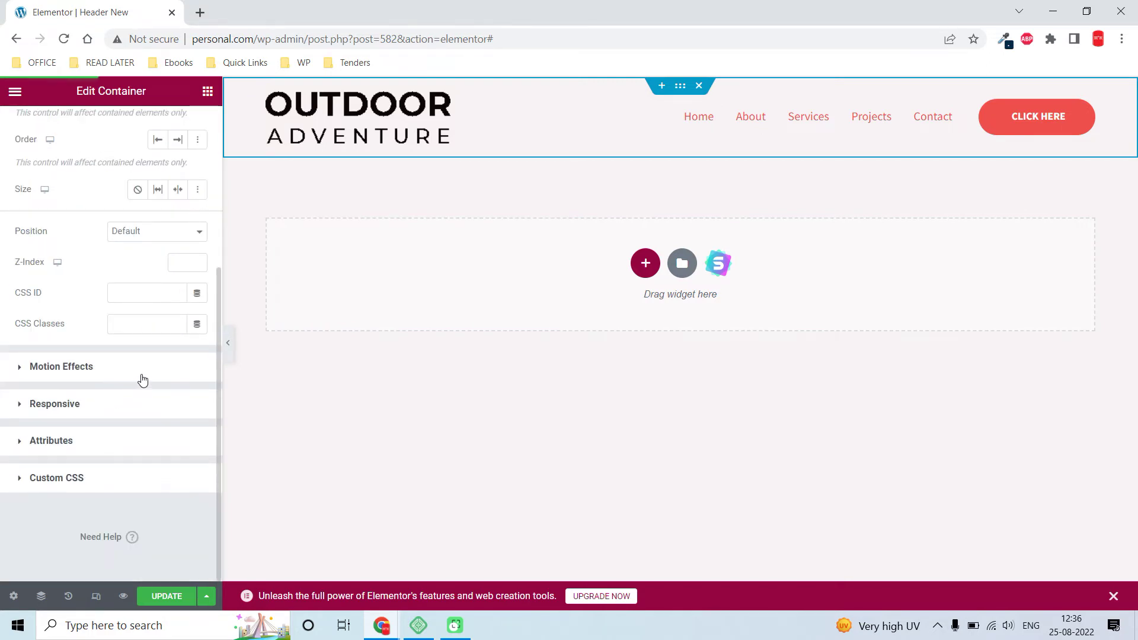
scroll(143, 378, up, 2)
scroll(142, 378, up, 1)
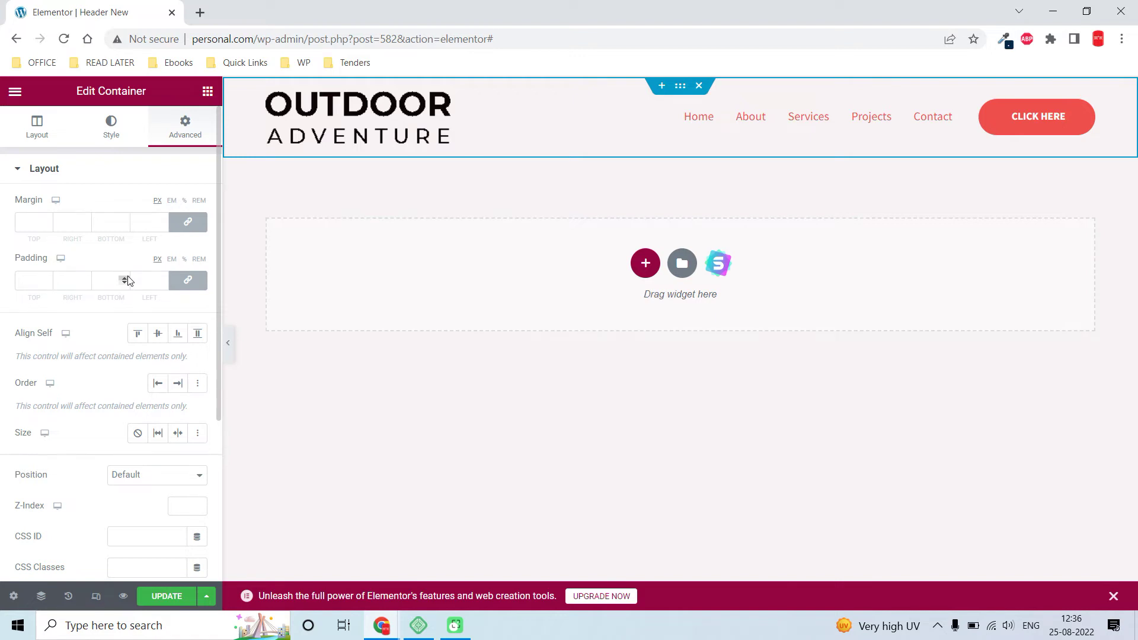
scroll(128, 281, down, 2)
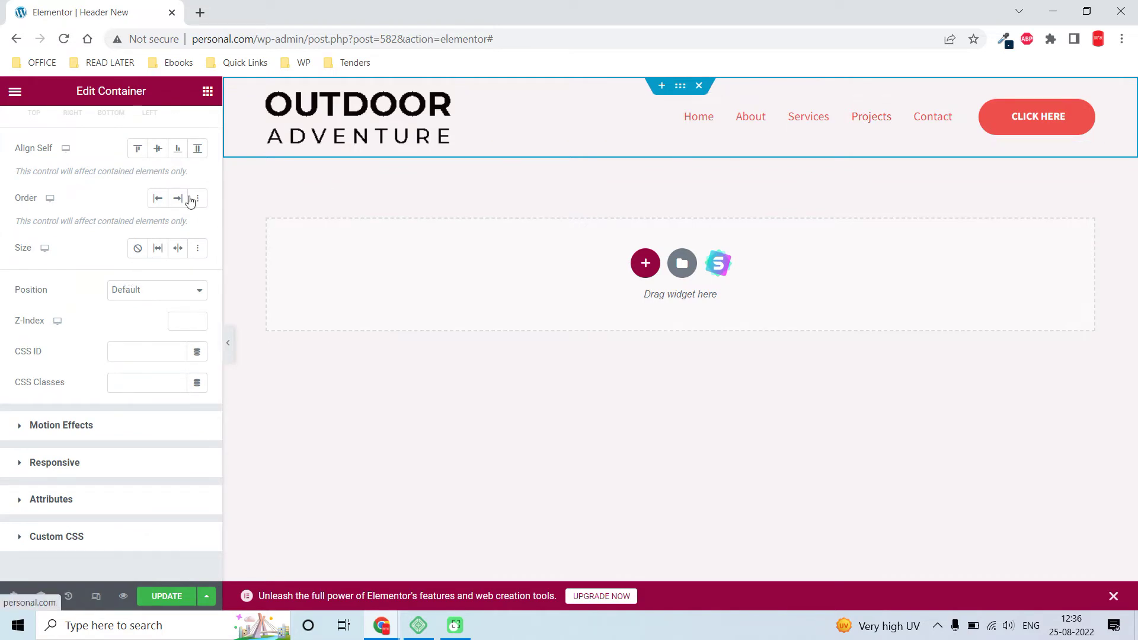
scroll(161, 208, up, 2)
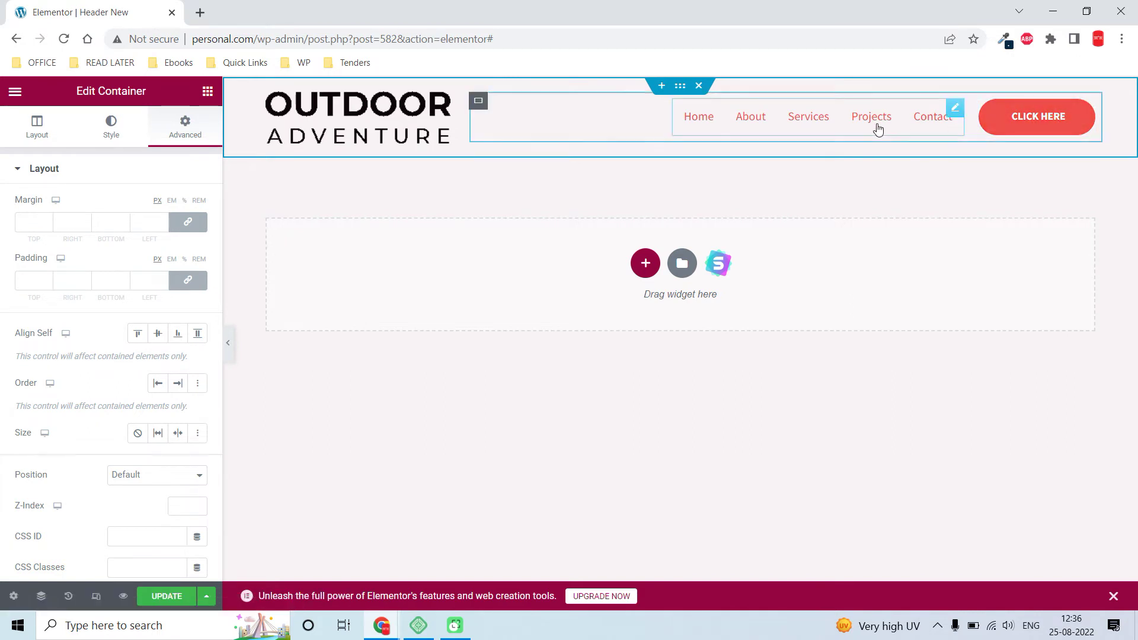
Try the Nav Menu's Order and Size options, ending with Size None and default Width
click(959, 113)
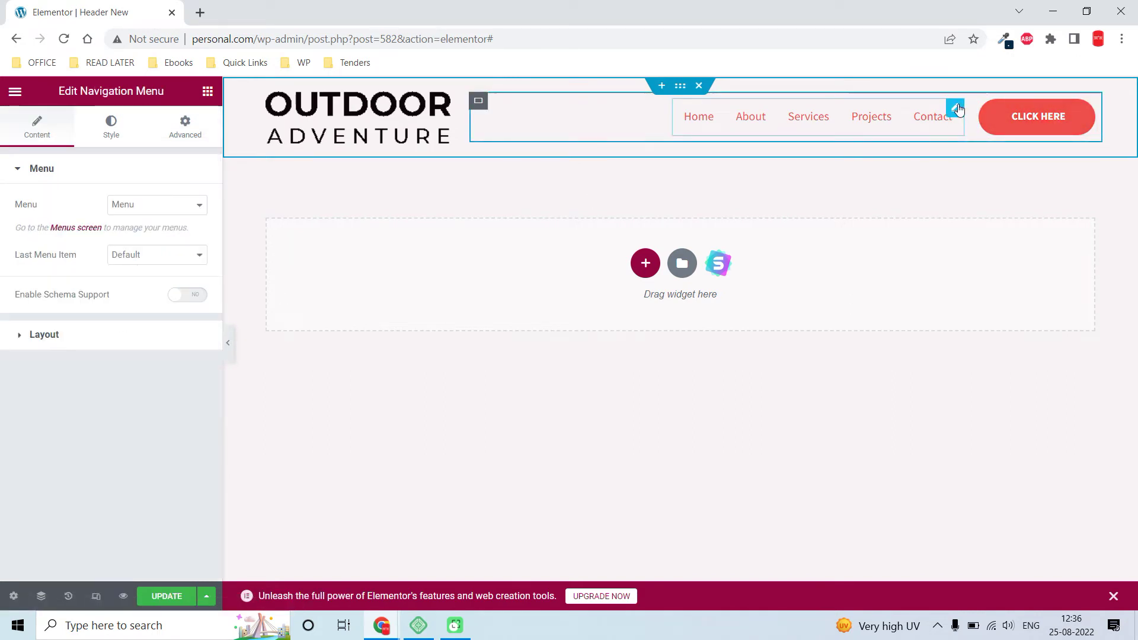
click(185, 127)
scroll(53, 268, down, 2)
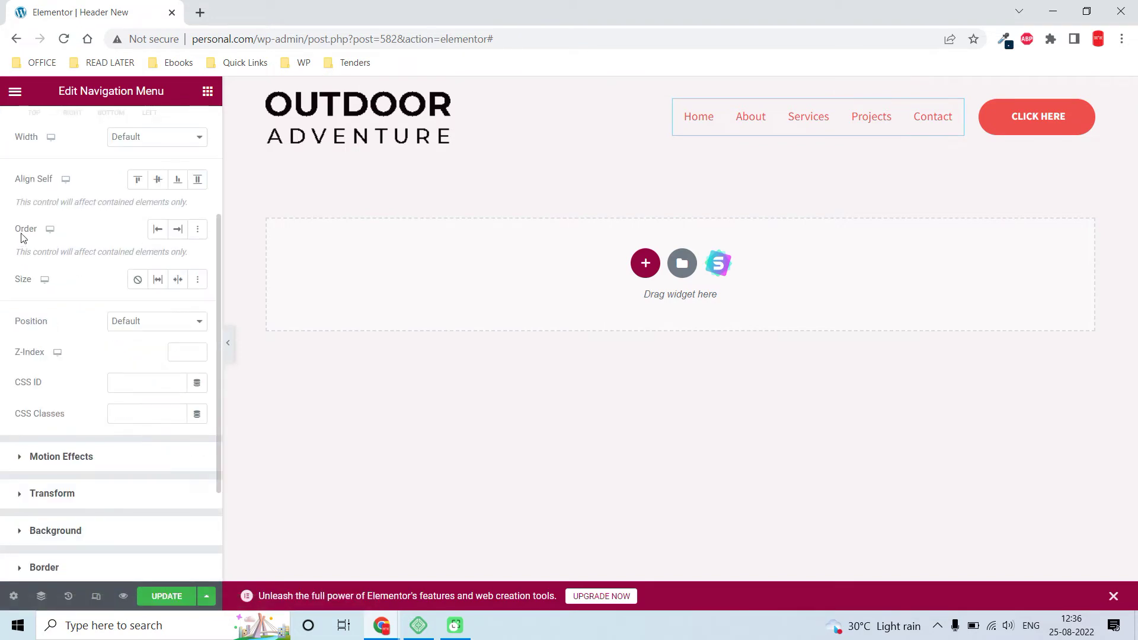
click(178, 230)
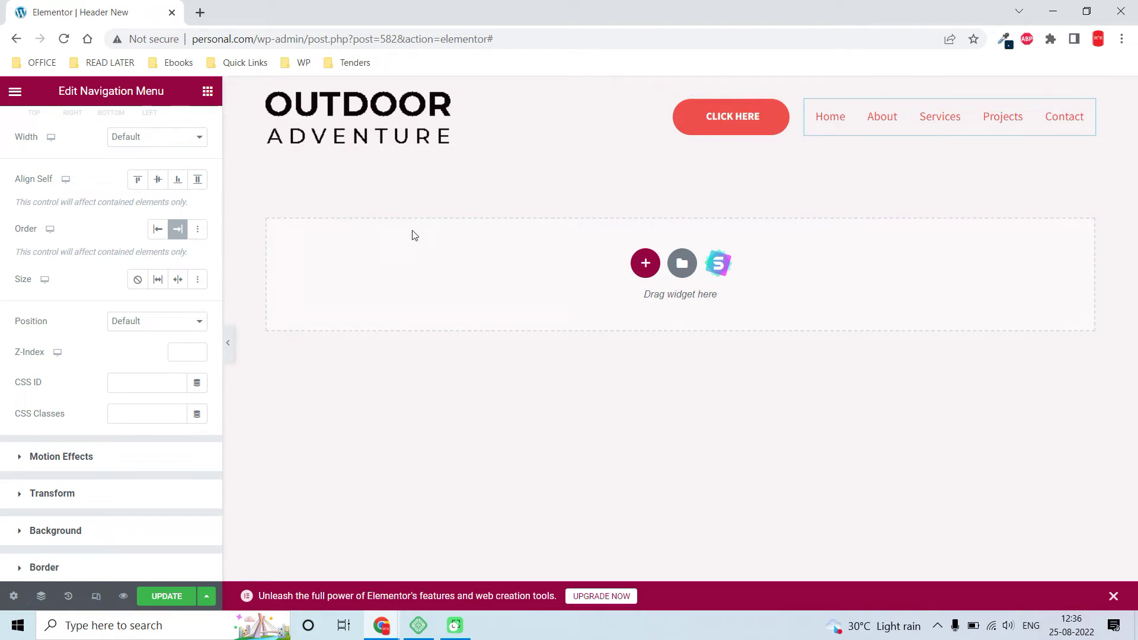
click(157, 231)
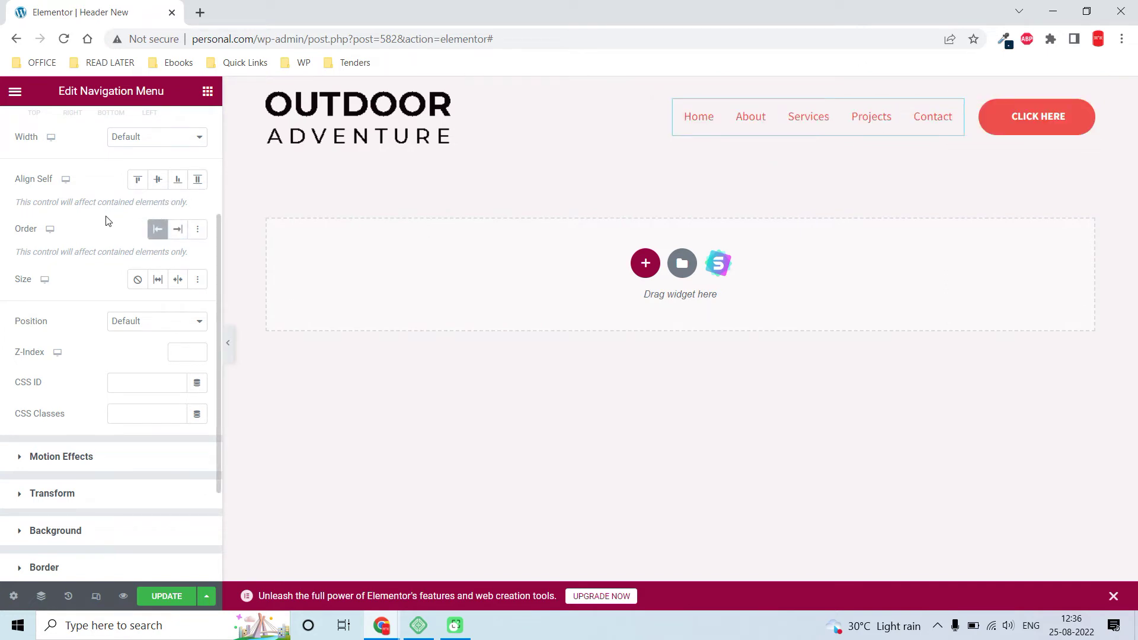
click(157, 279)
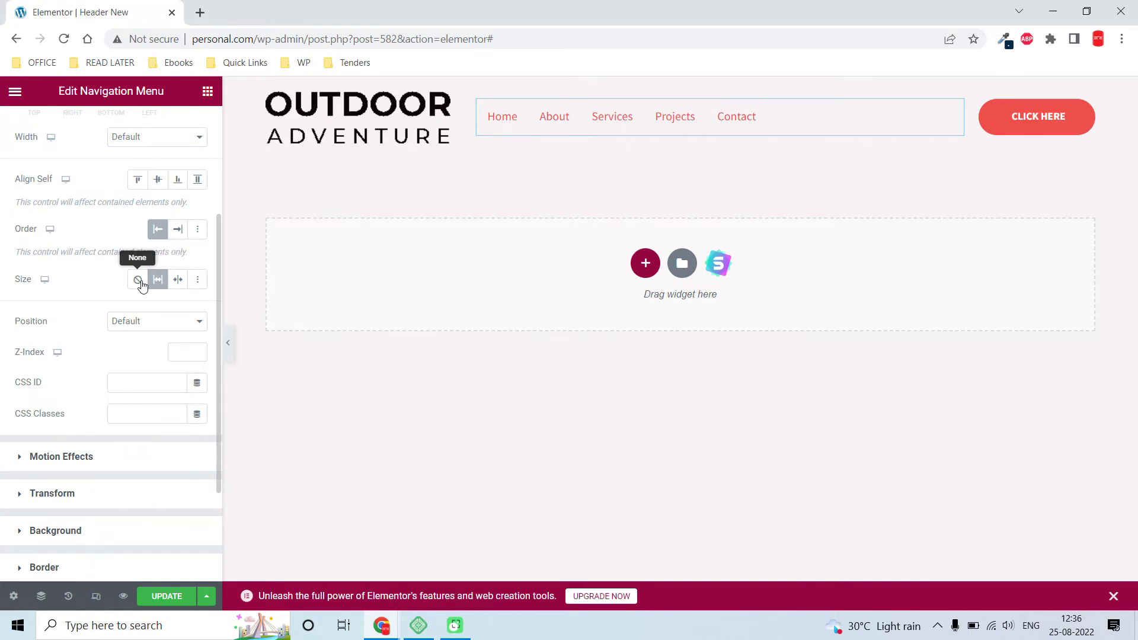
click(138, 280)
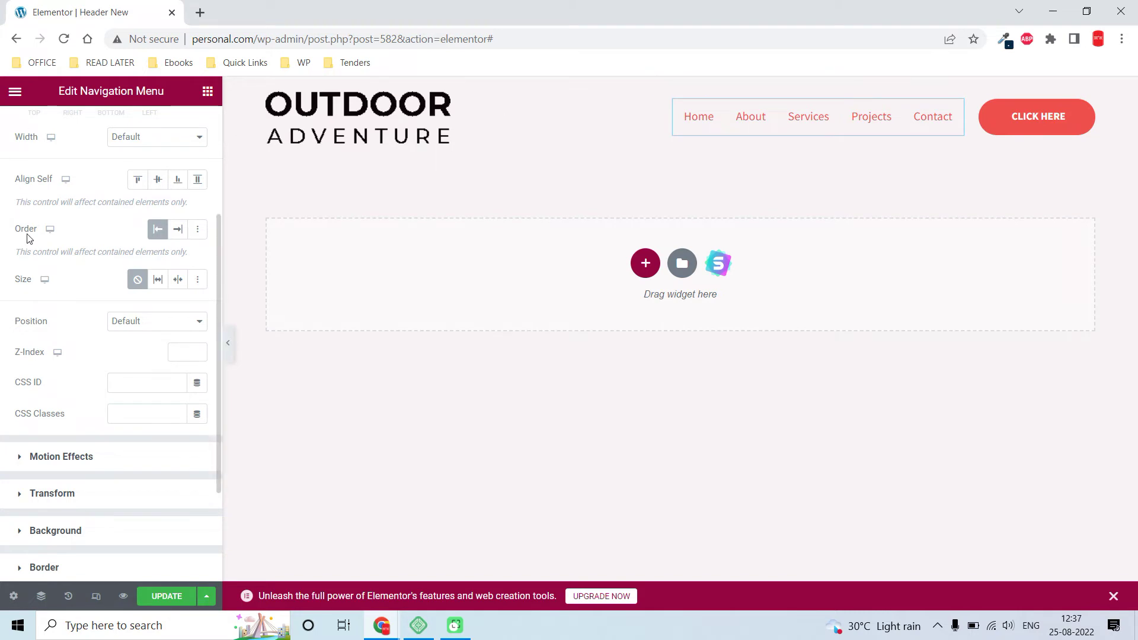
scroll(27, 241, up, 2)
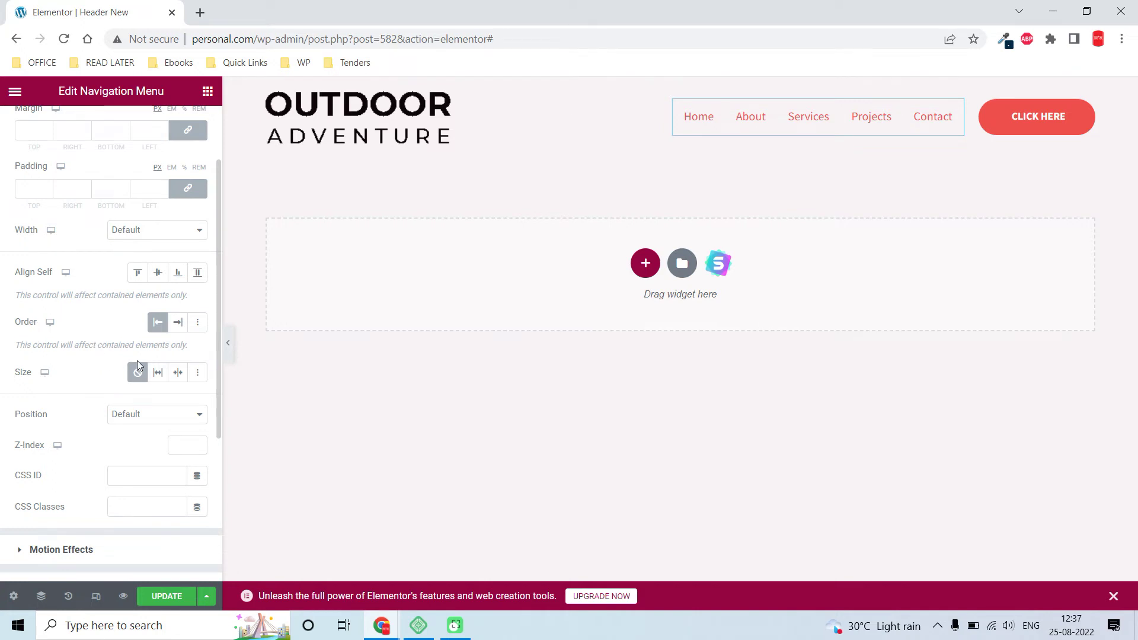
click(148, 413)
click(151, 229)
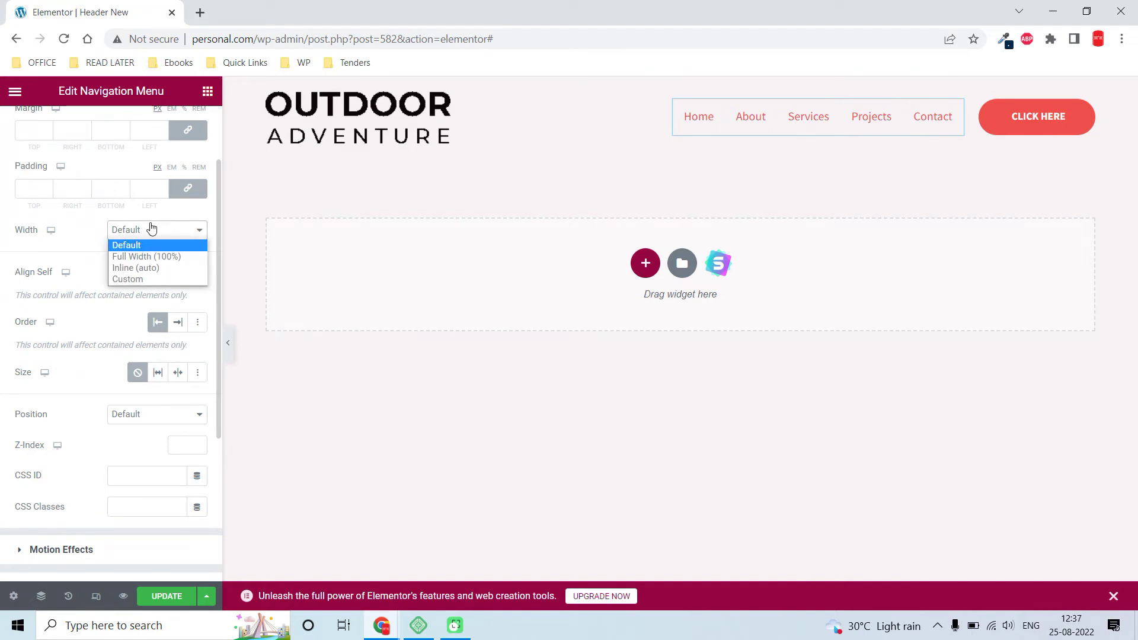
click(151, 229)
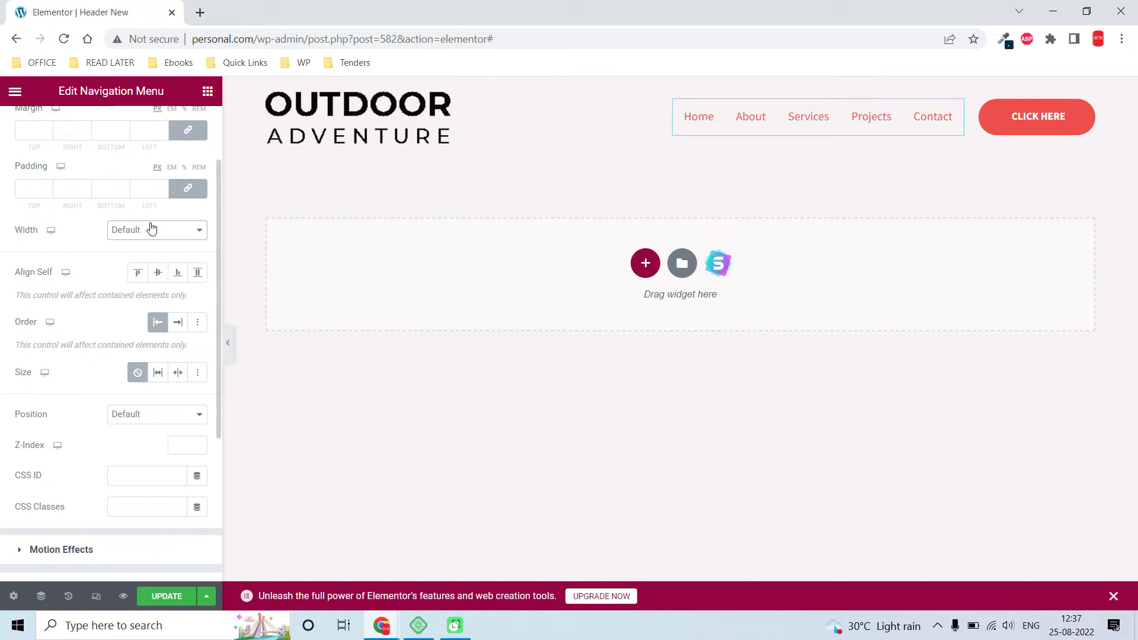
scroll(162, 129, up, 2)
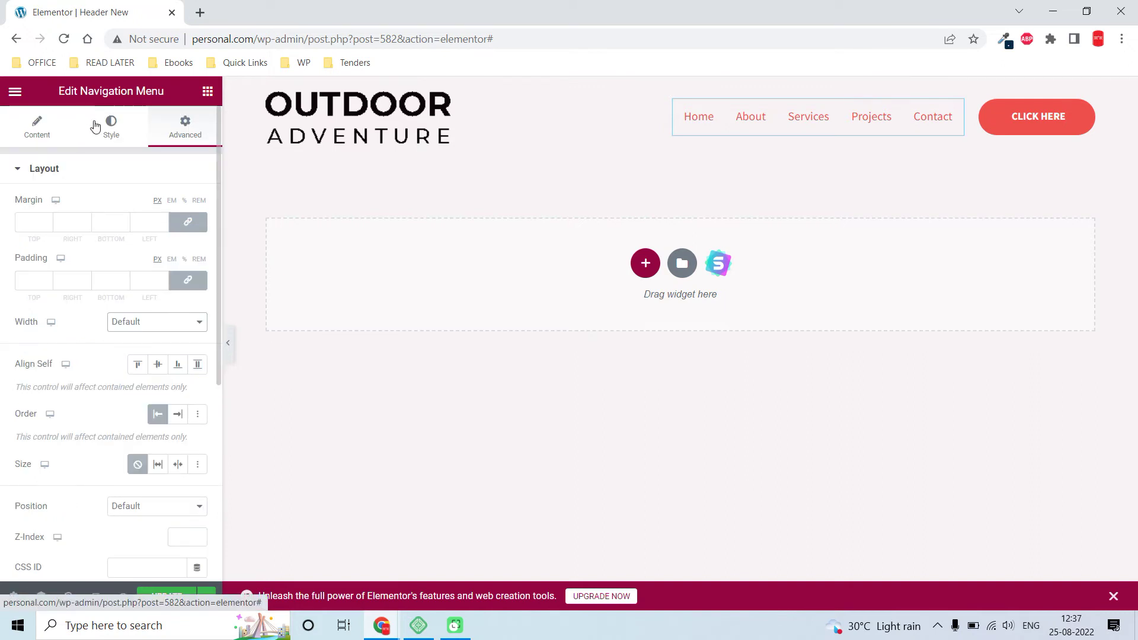
In Mobile preview, set the logo container to 70% width and the menu-and-button container to 30%
click(207, 91)
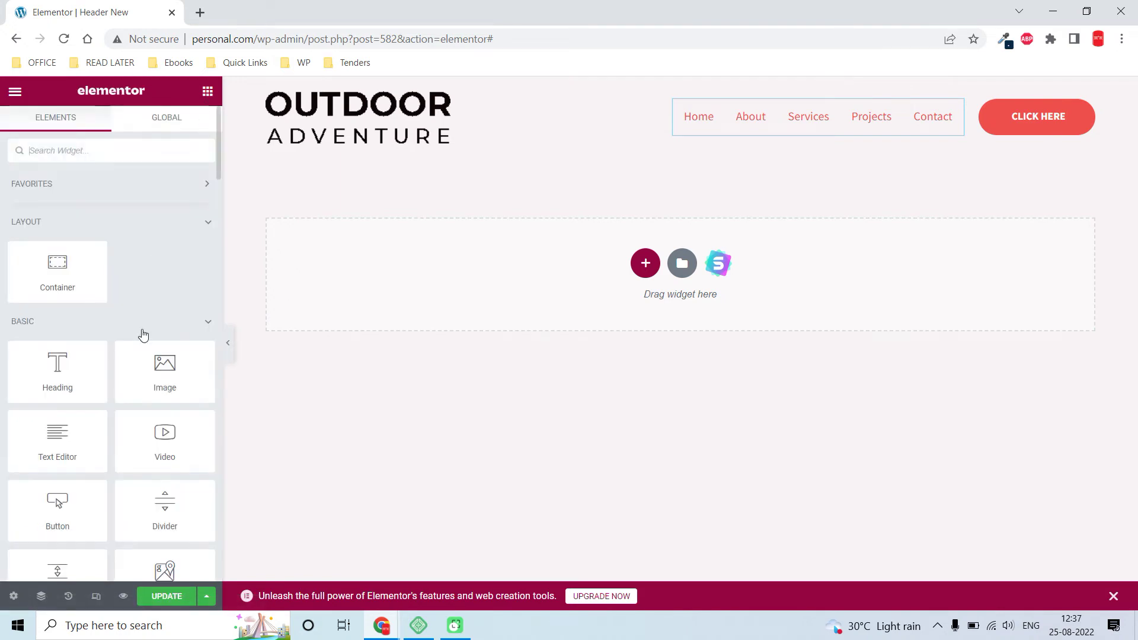
click(97, 597)
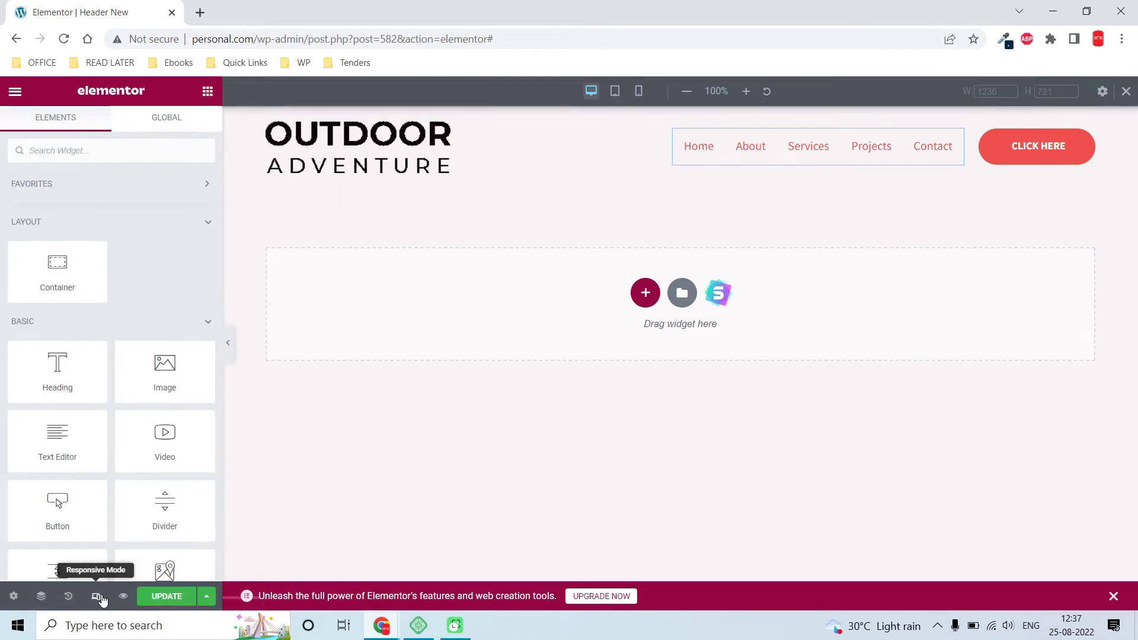
click(639, 92)
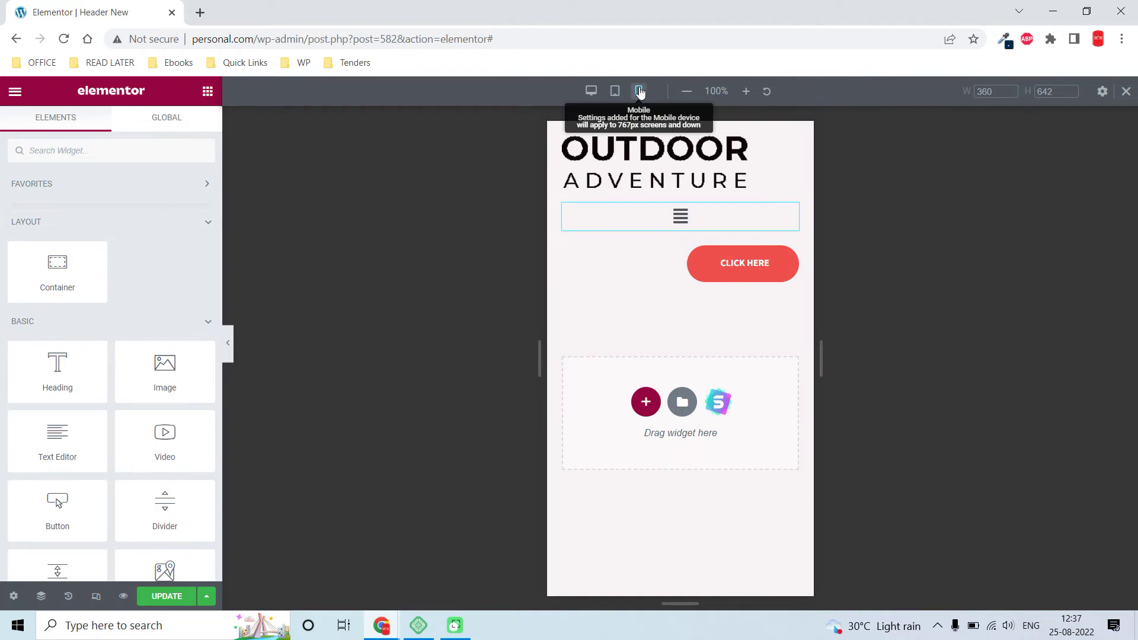
mouse_move(566, 142)
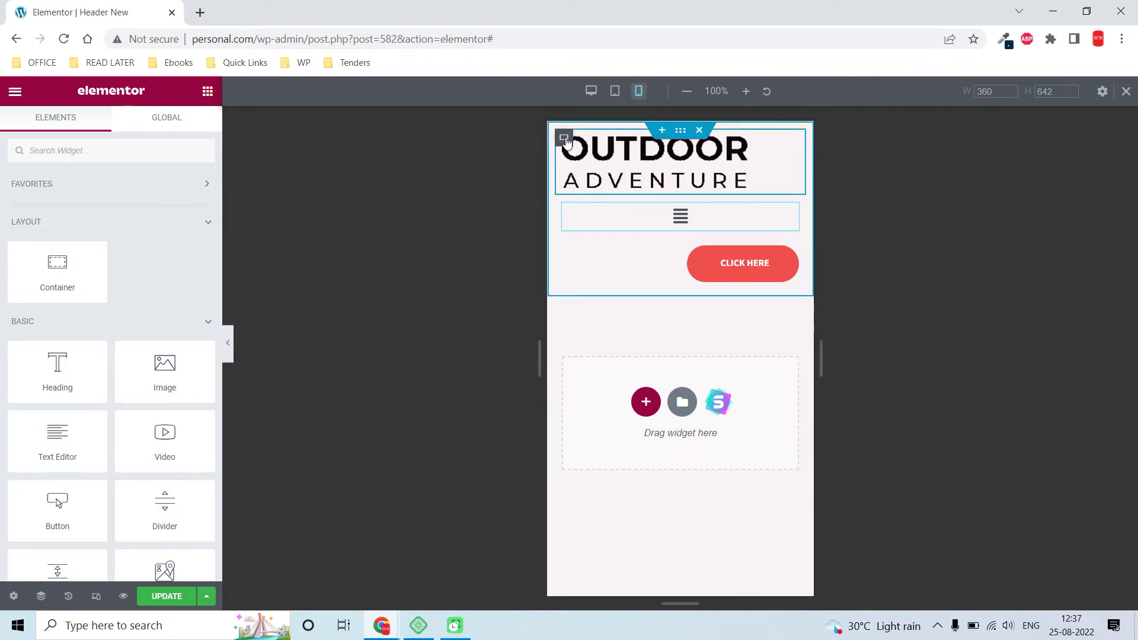
click(564, 138)
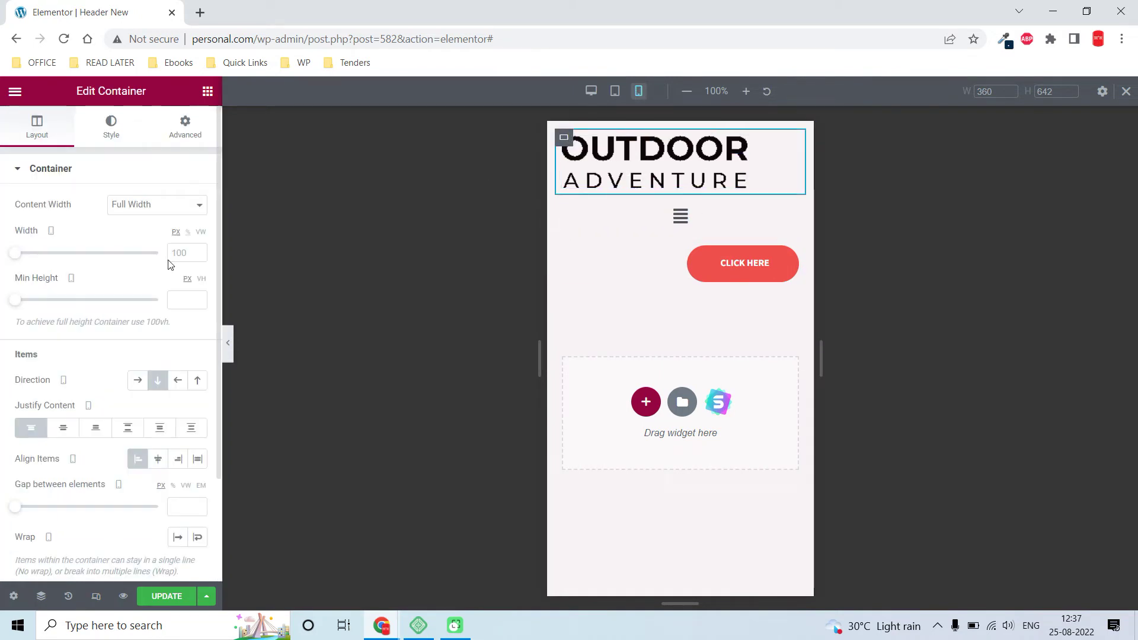
click(188, 231)
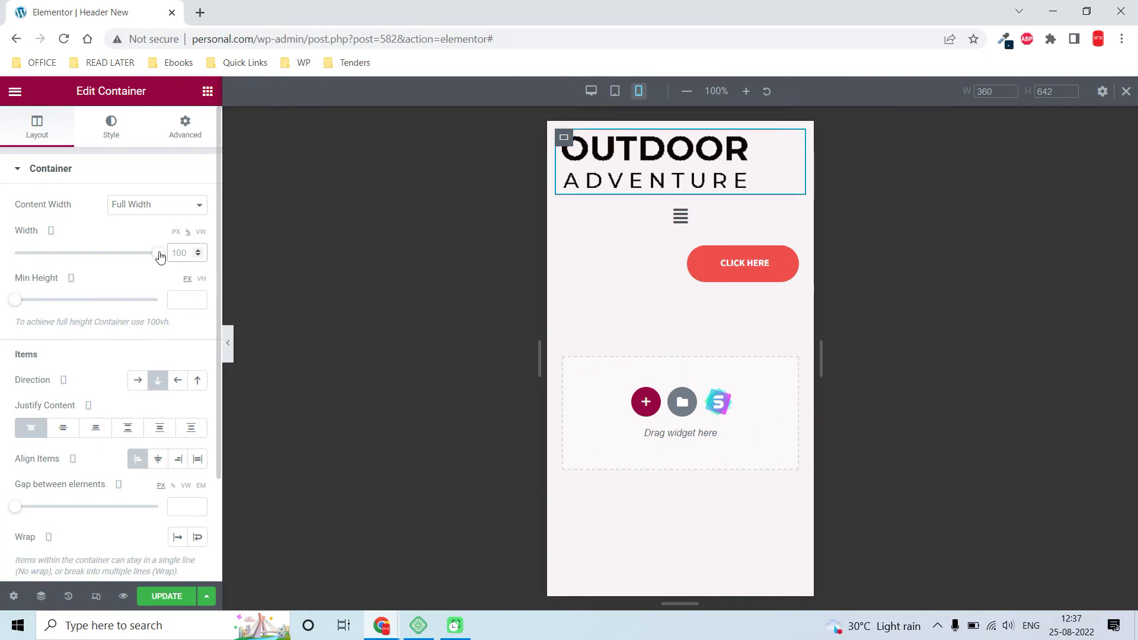
text(70)
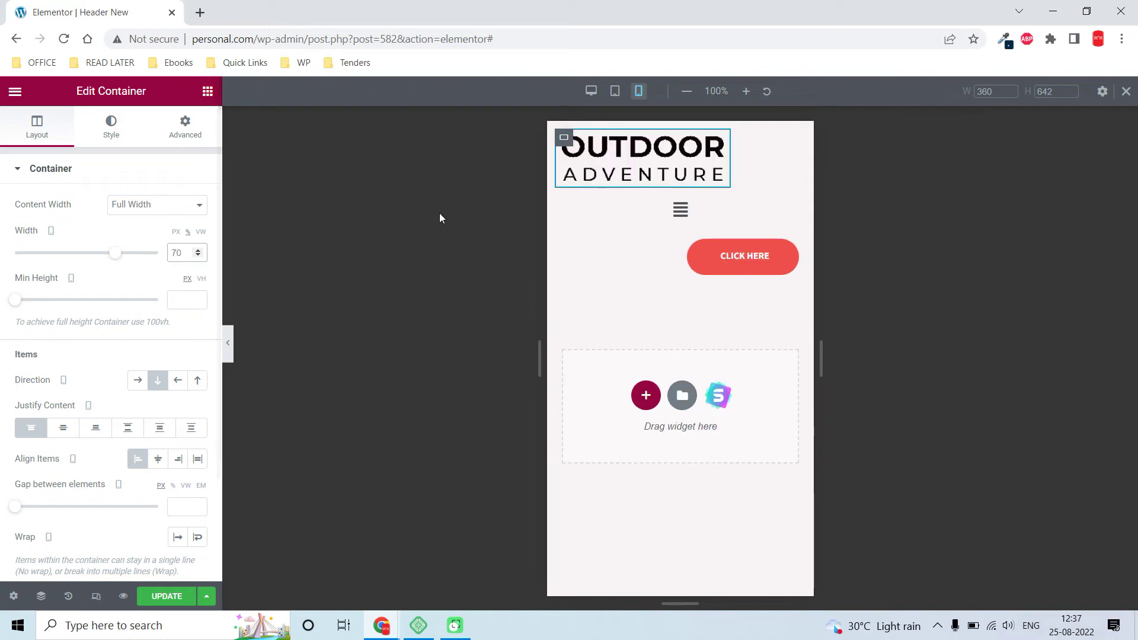
click(563, 199)
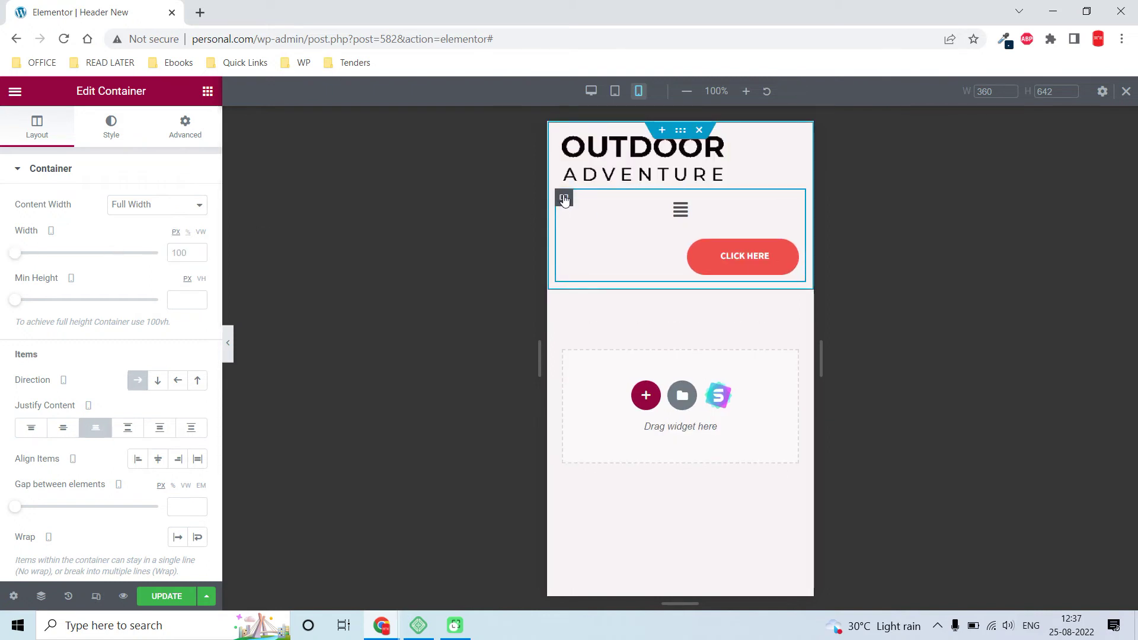
click(184, 253)
text(30)
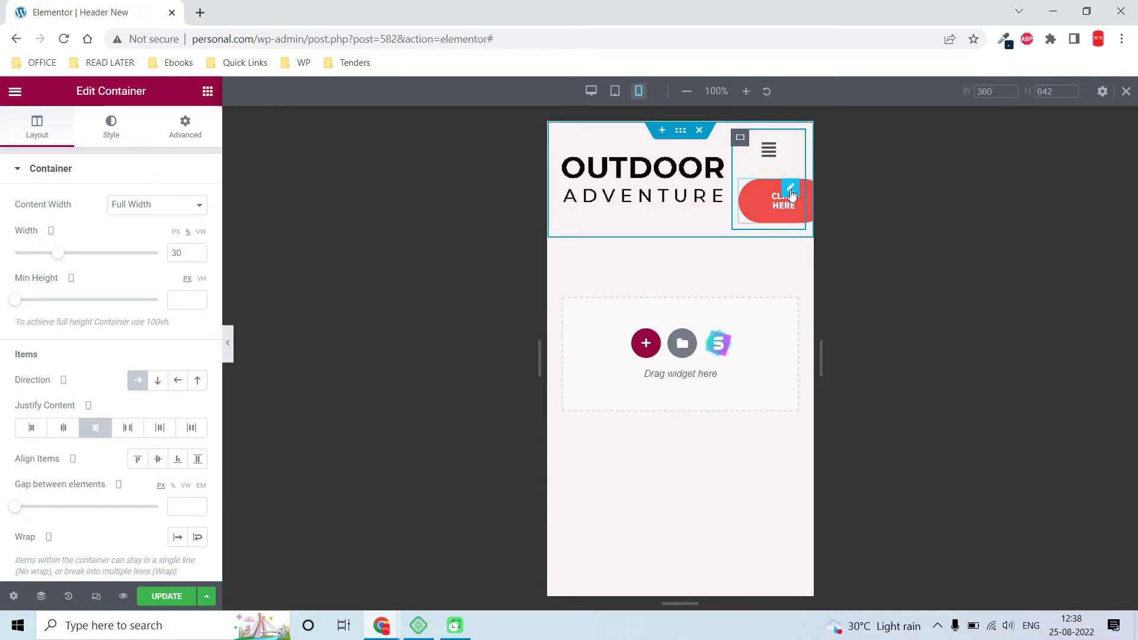
click(792, 195)
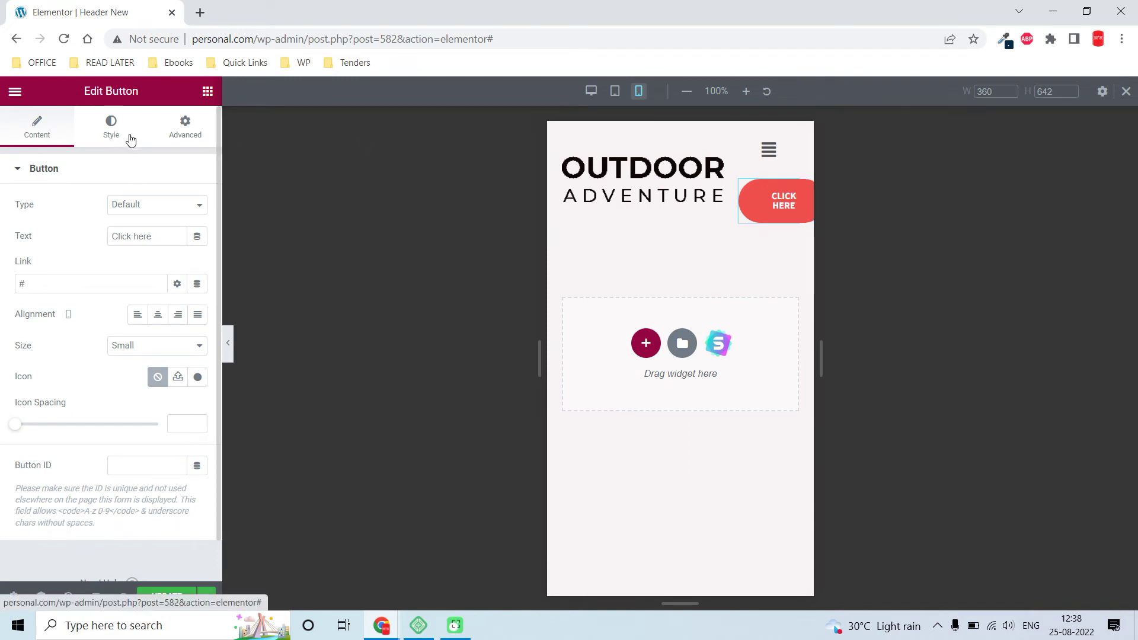
Turn on Hide On Mobile for the CLICK HERE button
click(188, 144)
scroll(140, 331, down, 3)
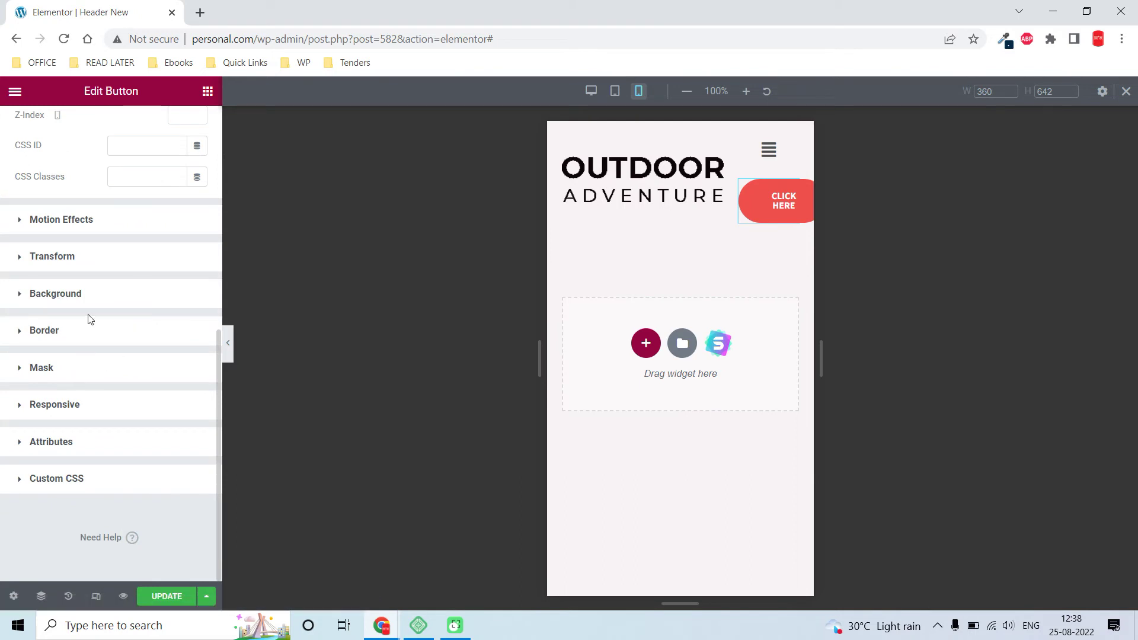
click(79, 406)
scroll(107, 406, down, 1)
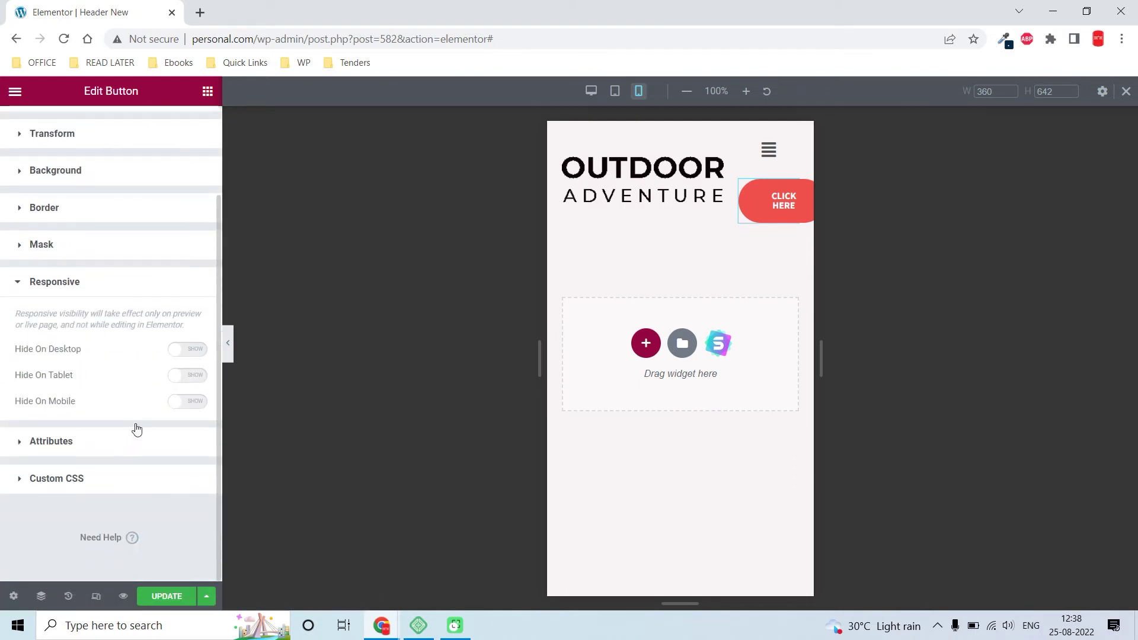
click(187, 401)
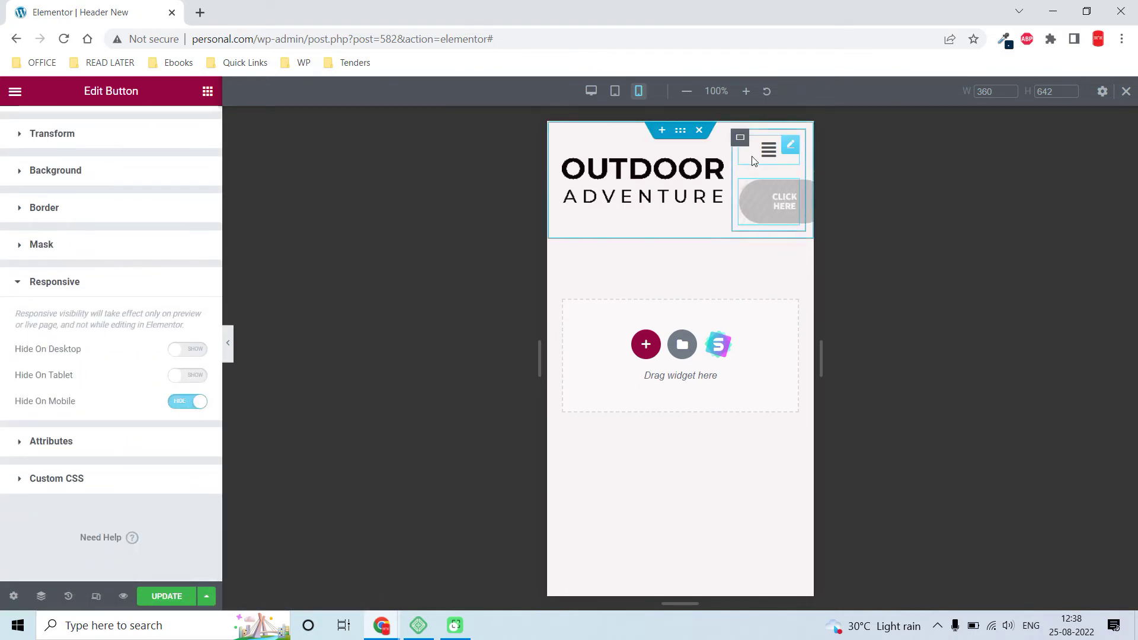
mouse_move(643, 181)
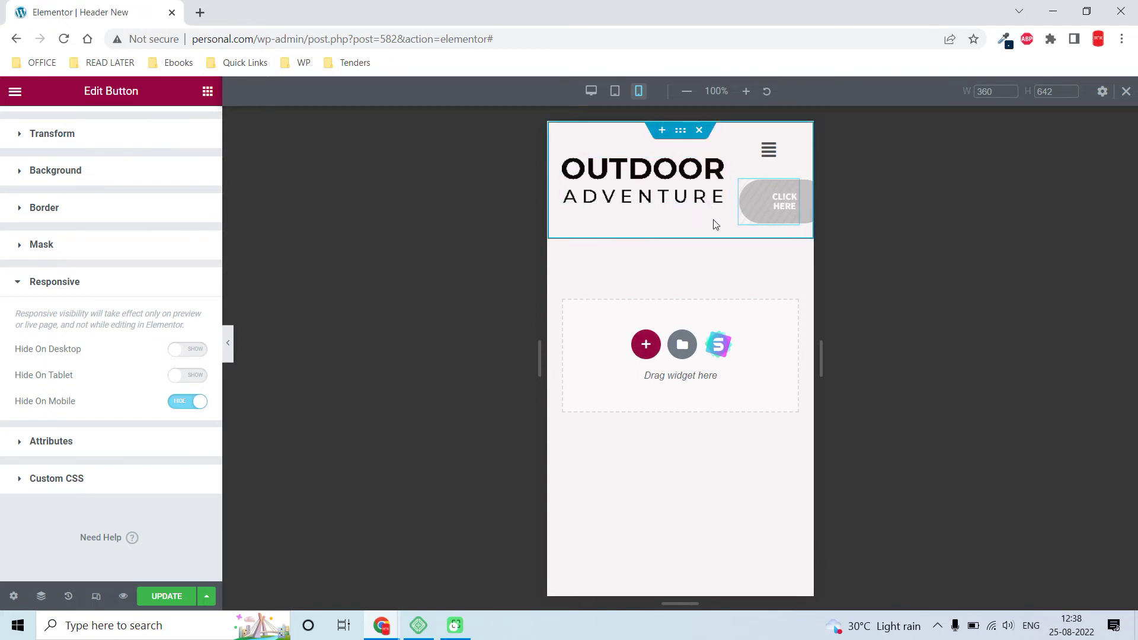
scroll(76, 247, up, 2)
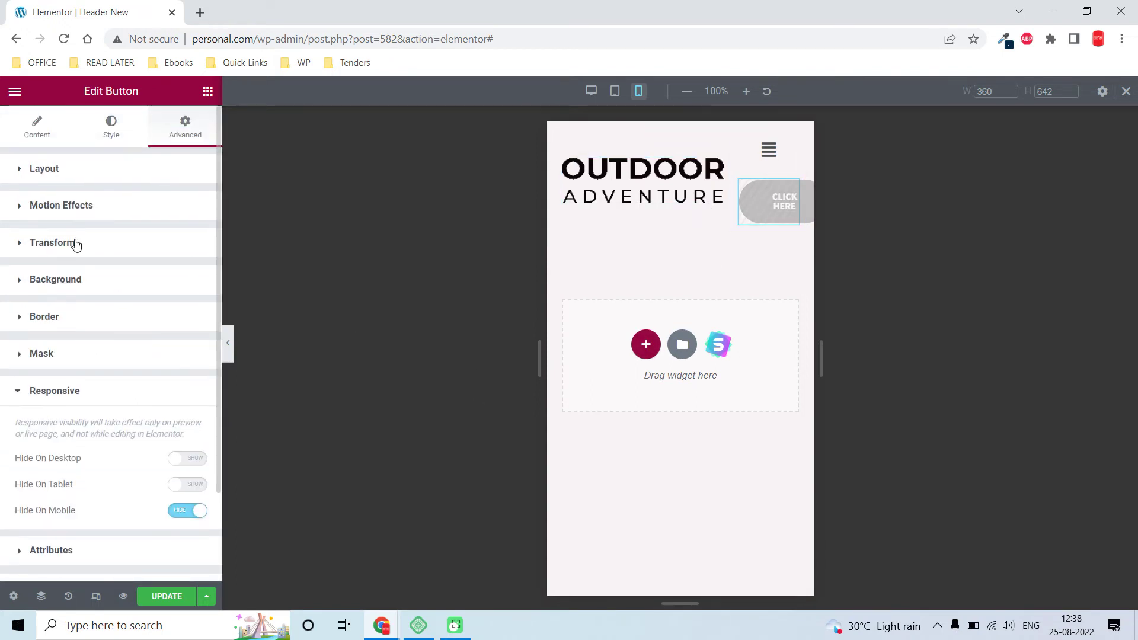
Save the header changes with UPDATE, then select the page path in the address bar
click(681, 132)
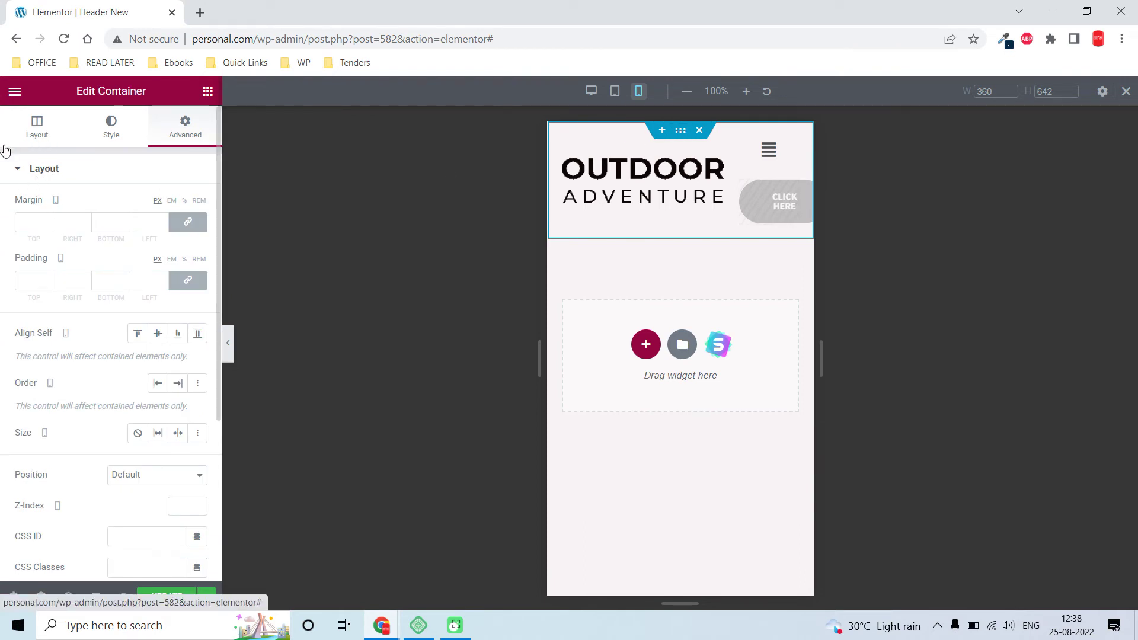
click(23, 122)
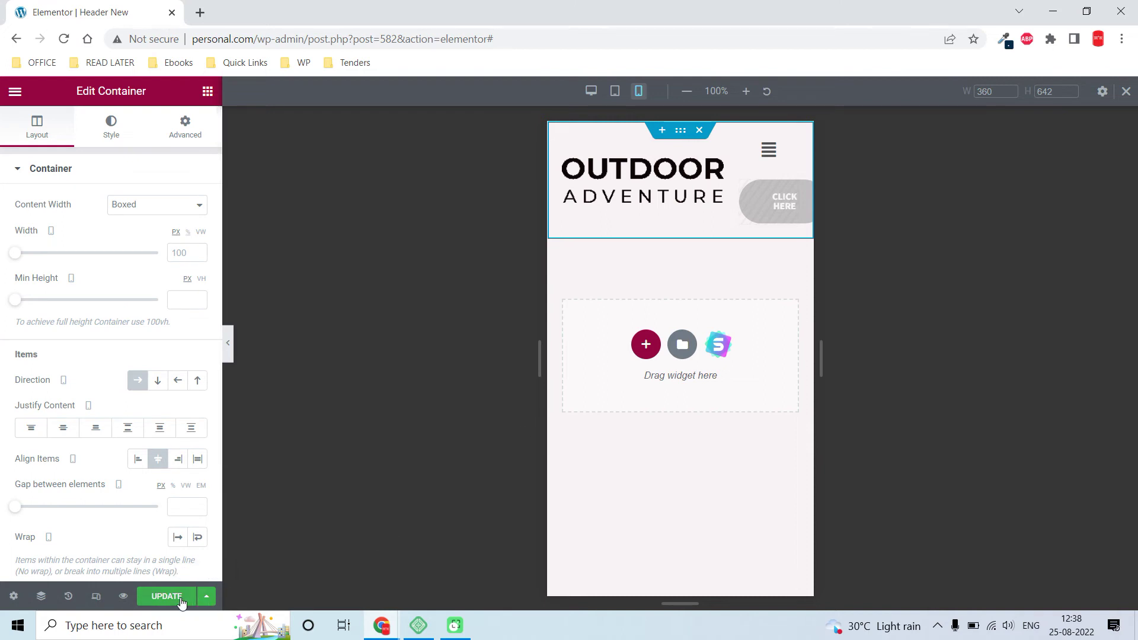
click(181, 601)
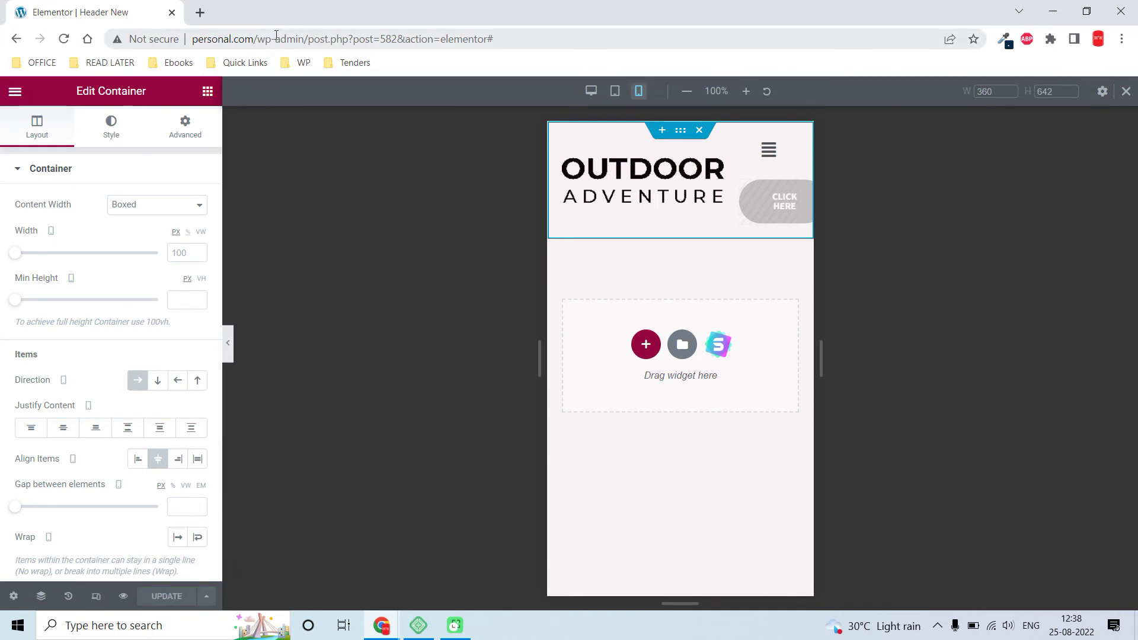
drag(253, 39, 495, 39)
Load the live homepage and confirm in phone view that the CLICK HERE button is hidden
key(BackSpace)
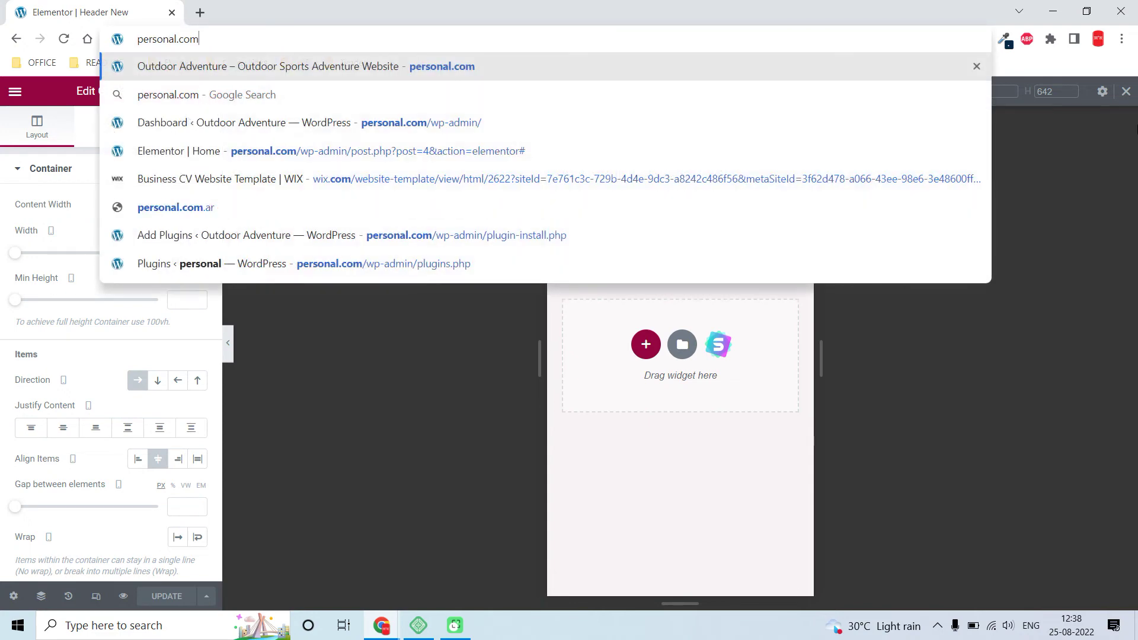
key(Return)
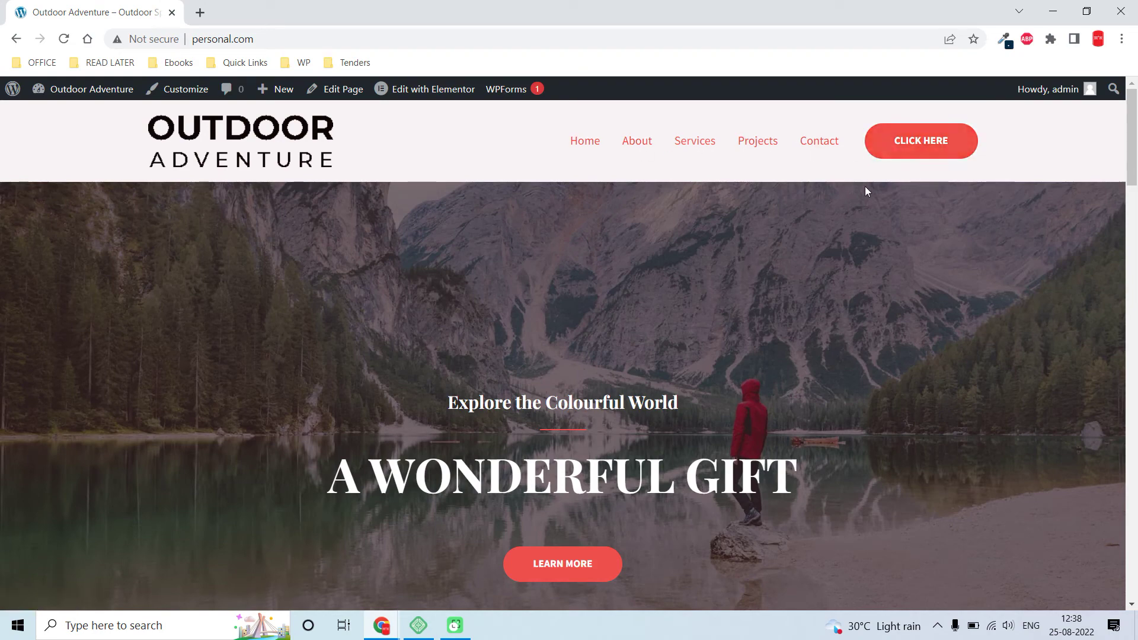
right_click(975, 147)
click(999, 261)
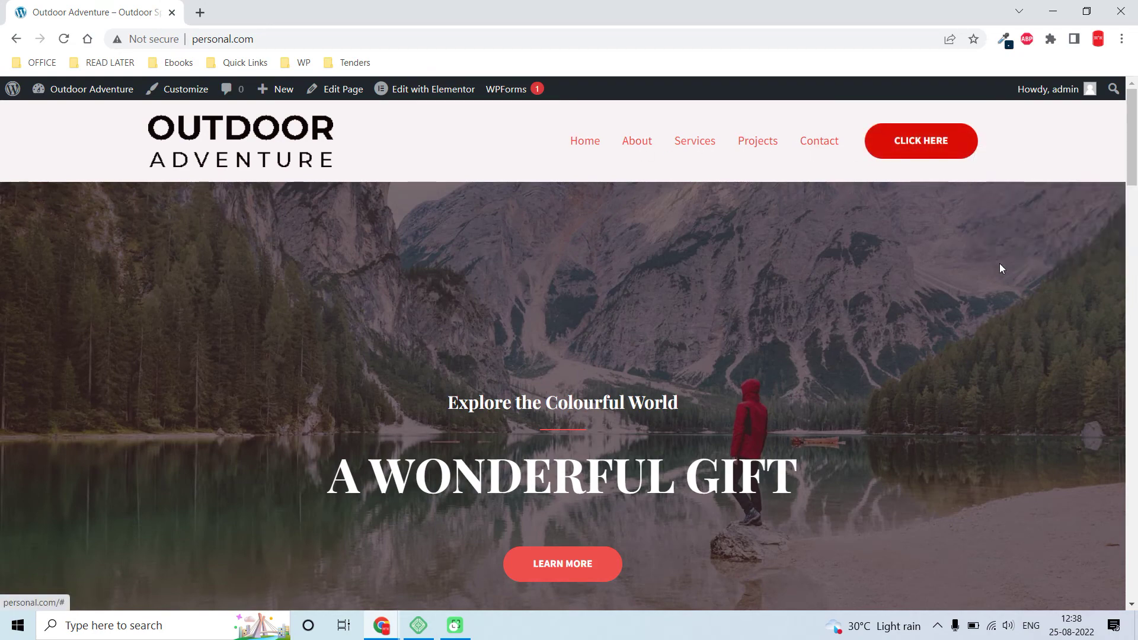
key(ctrl+shift+m)
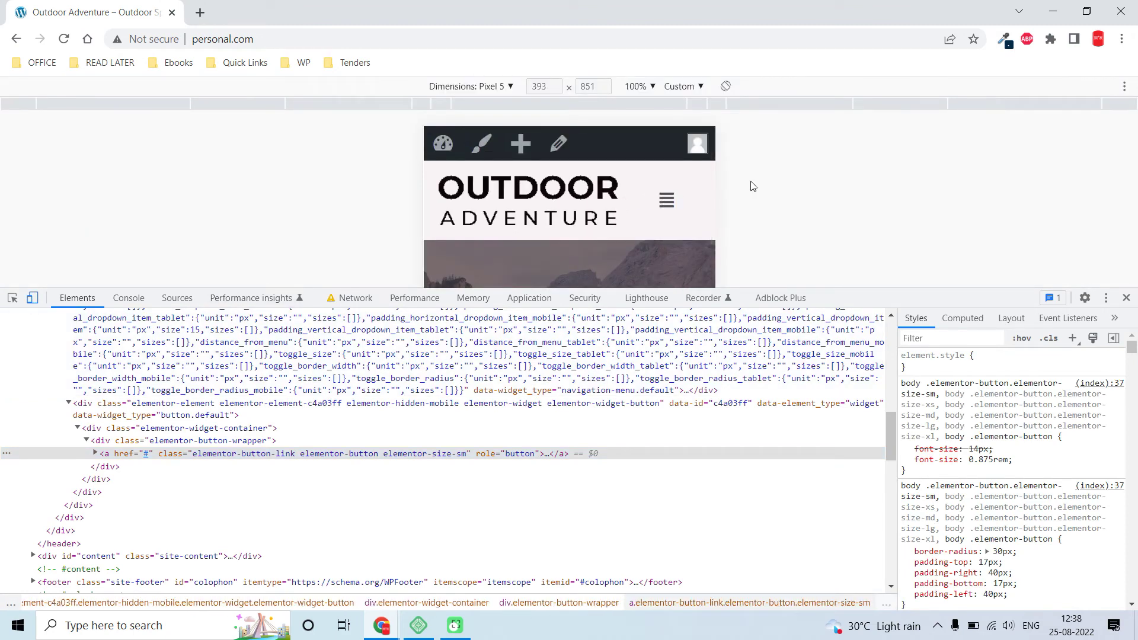
click(1128, 300)
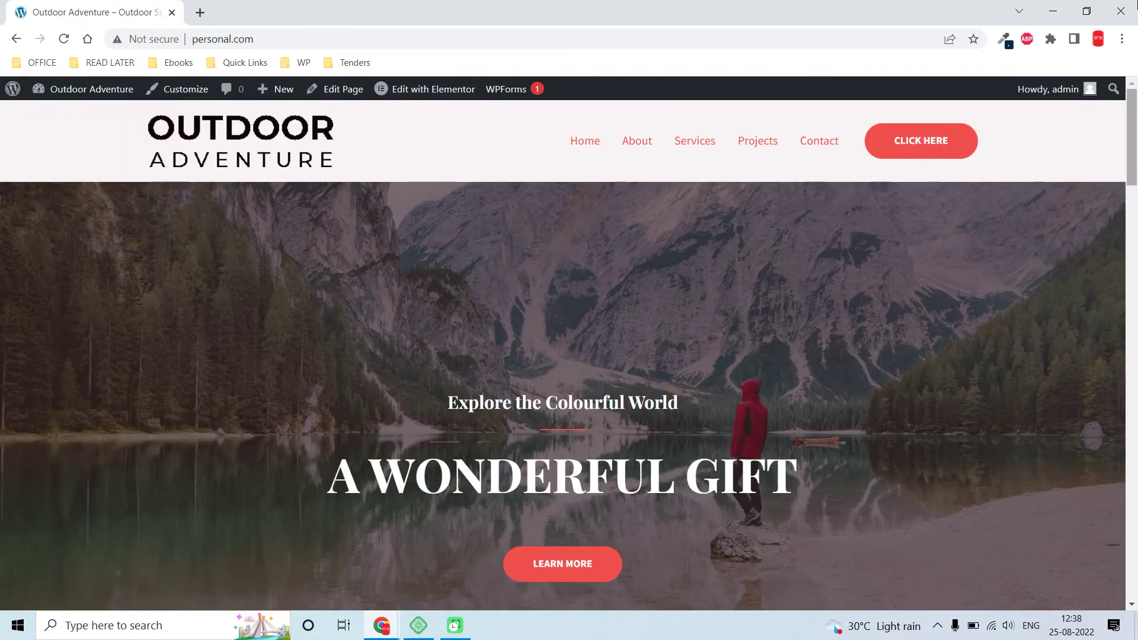
mouse_move(428, 89)
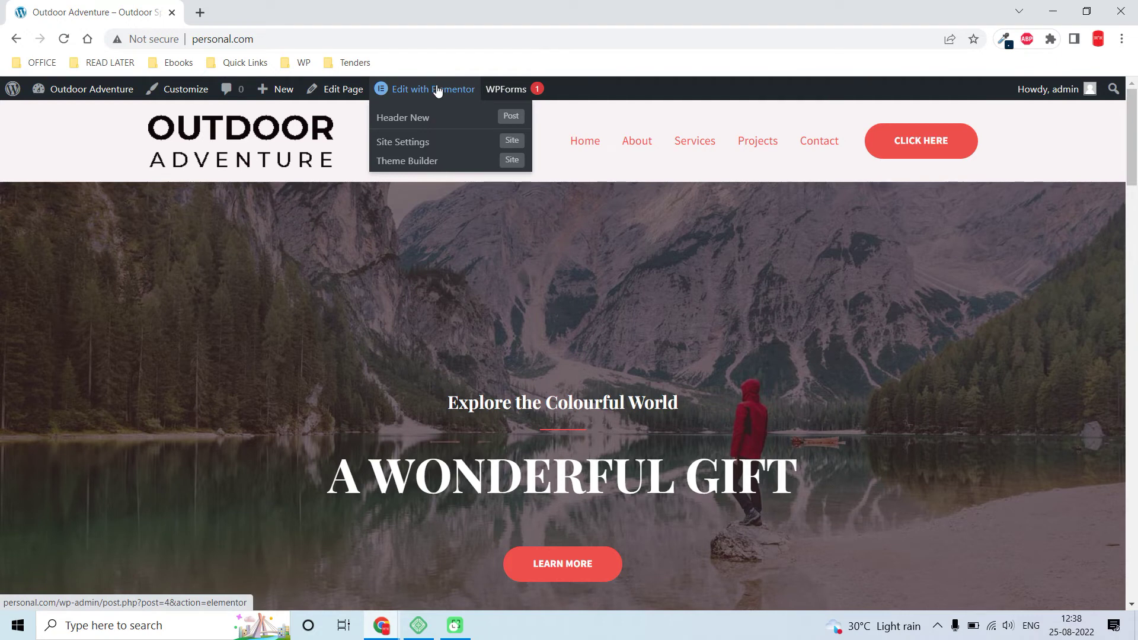
click(438, 91)
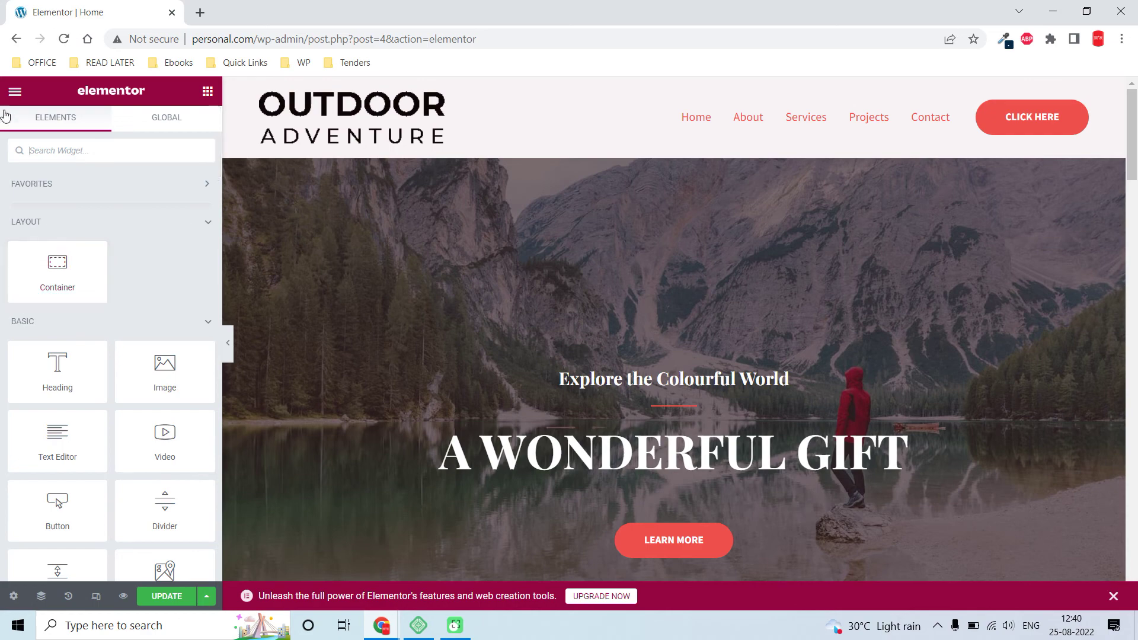
Exit the Elementor editor to the WordPress Pages list, then go to Elementor Settings
click(15, 90)
click(64, 375)
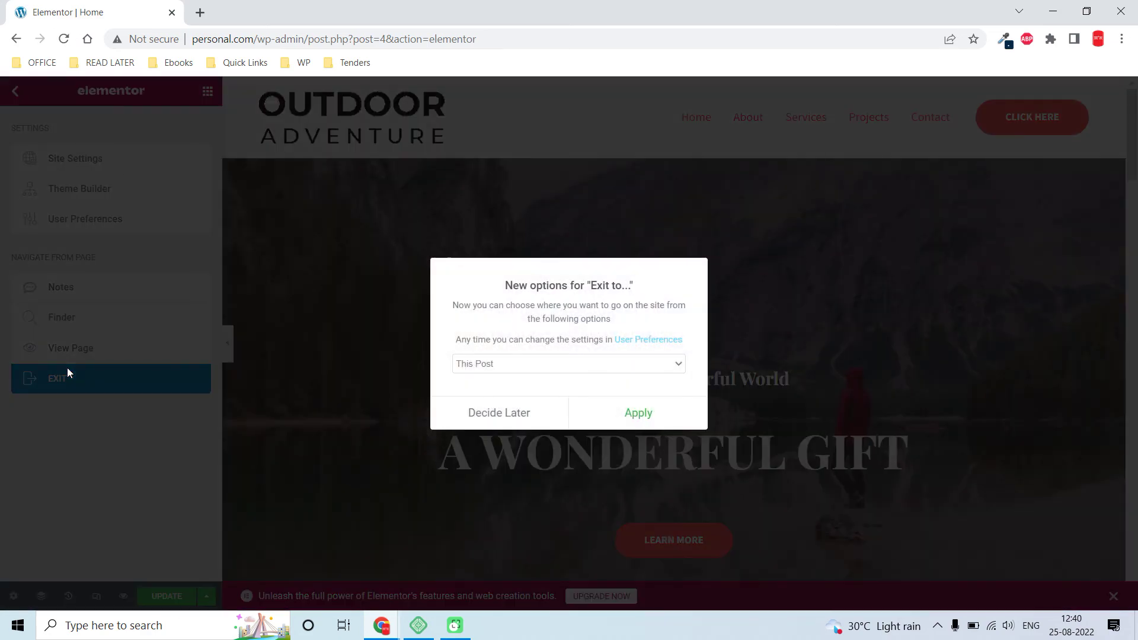
click(655, 415)
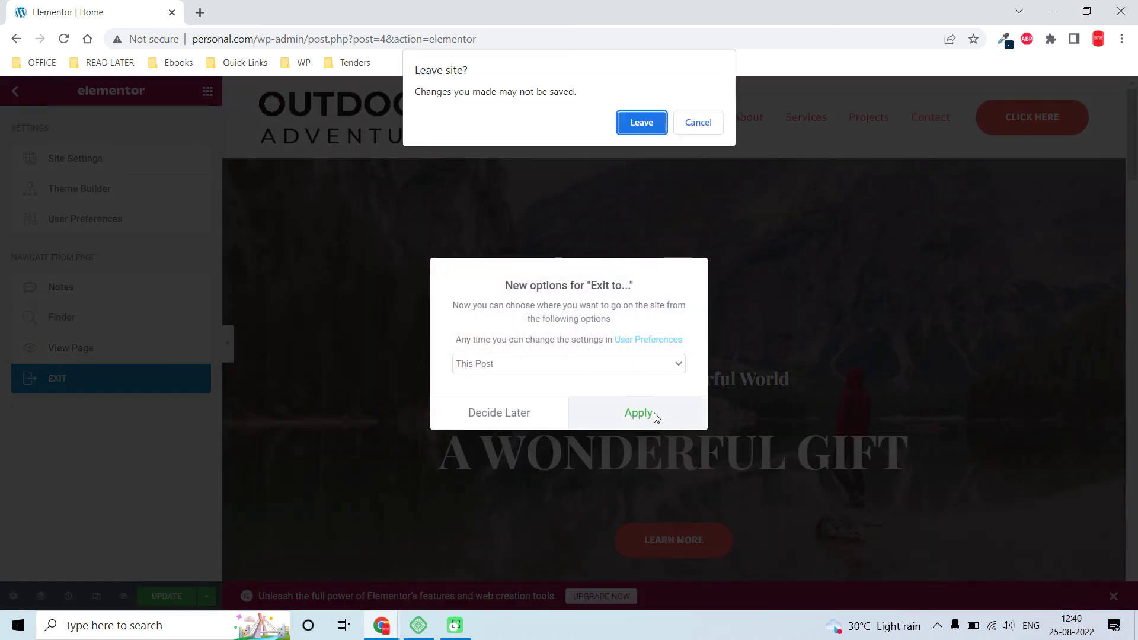
click(639, 129)
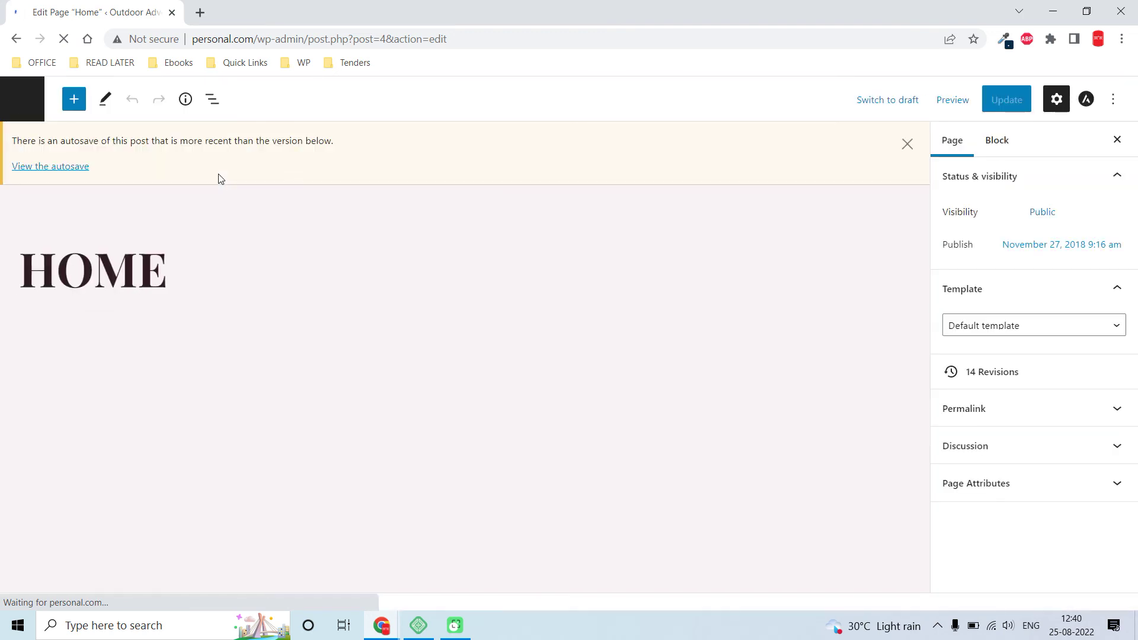
click(27, 108)
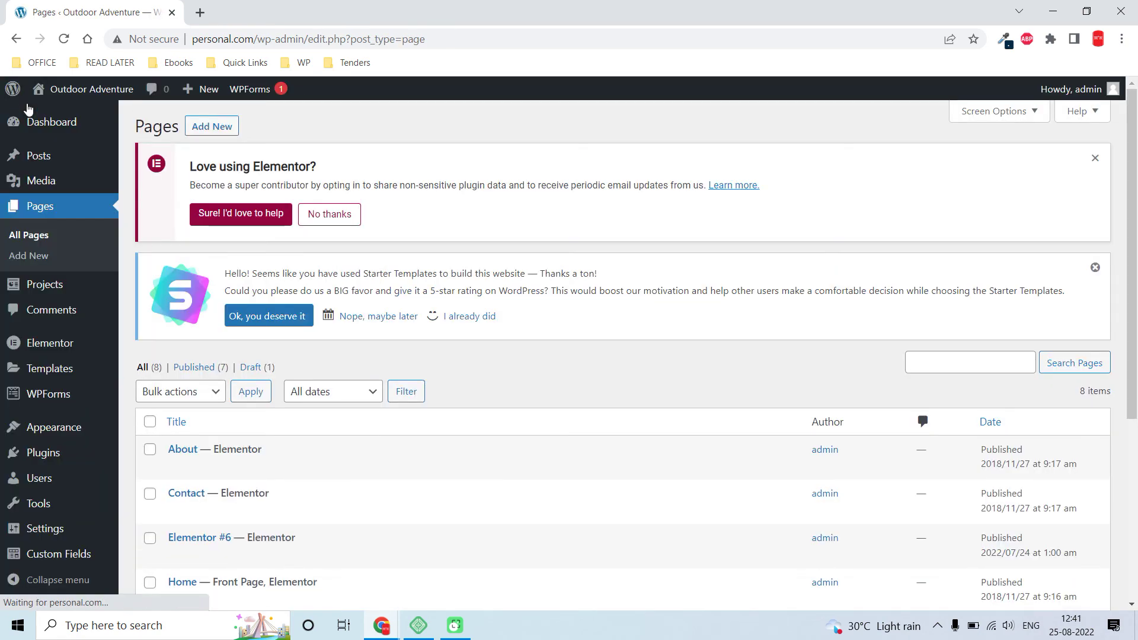
mouse_move(51, 343)
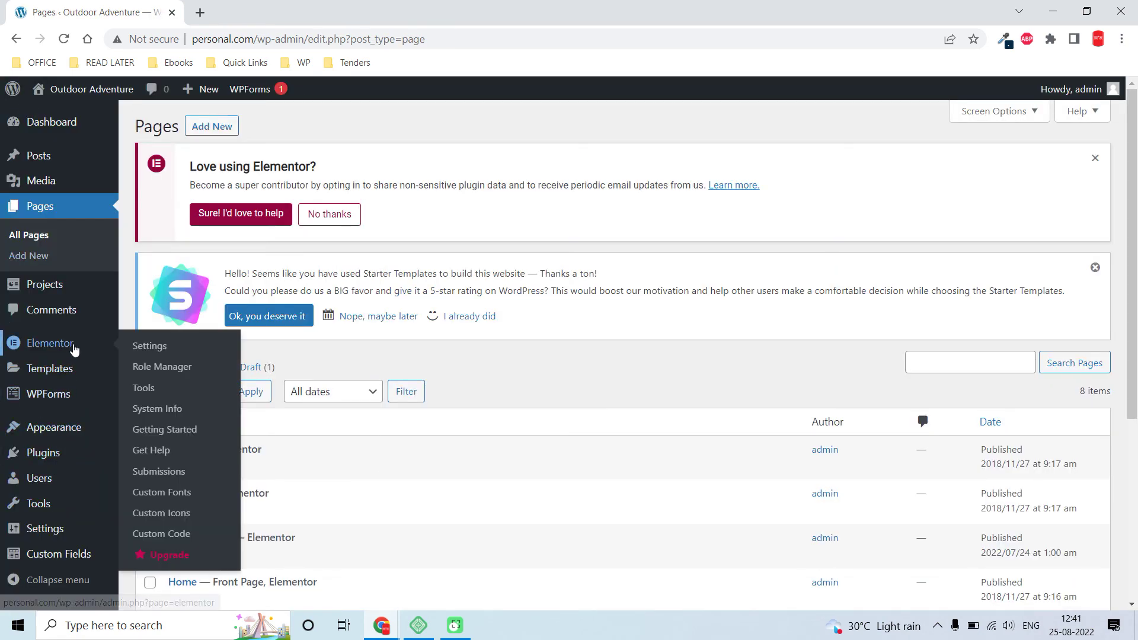
click(166, 348)
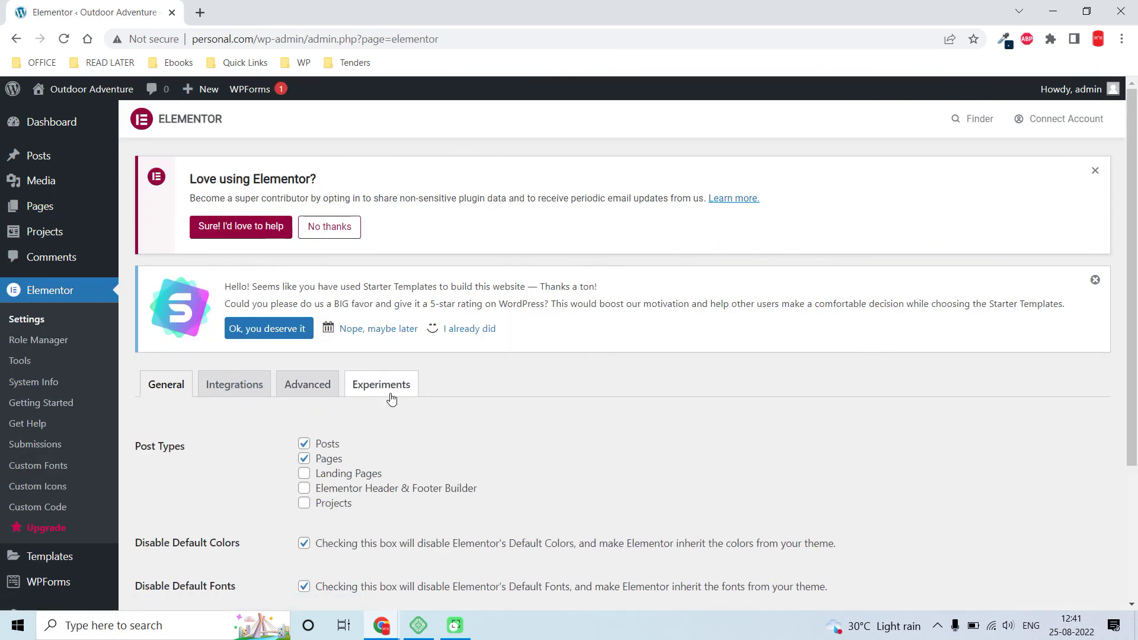
Under Experiments, switch Flexbox Container to Active and save the changes
click(390, 391)
scroll(389, 396, down, 2)
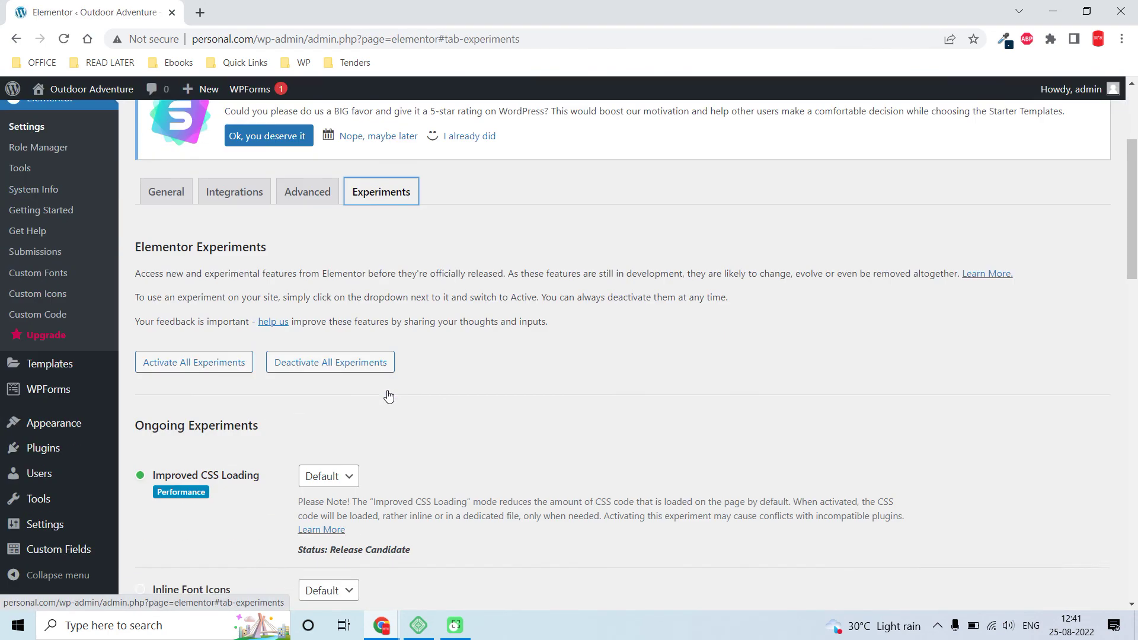
scroll(388, 396, down, 3)
scroll(387, 395, down, 2)
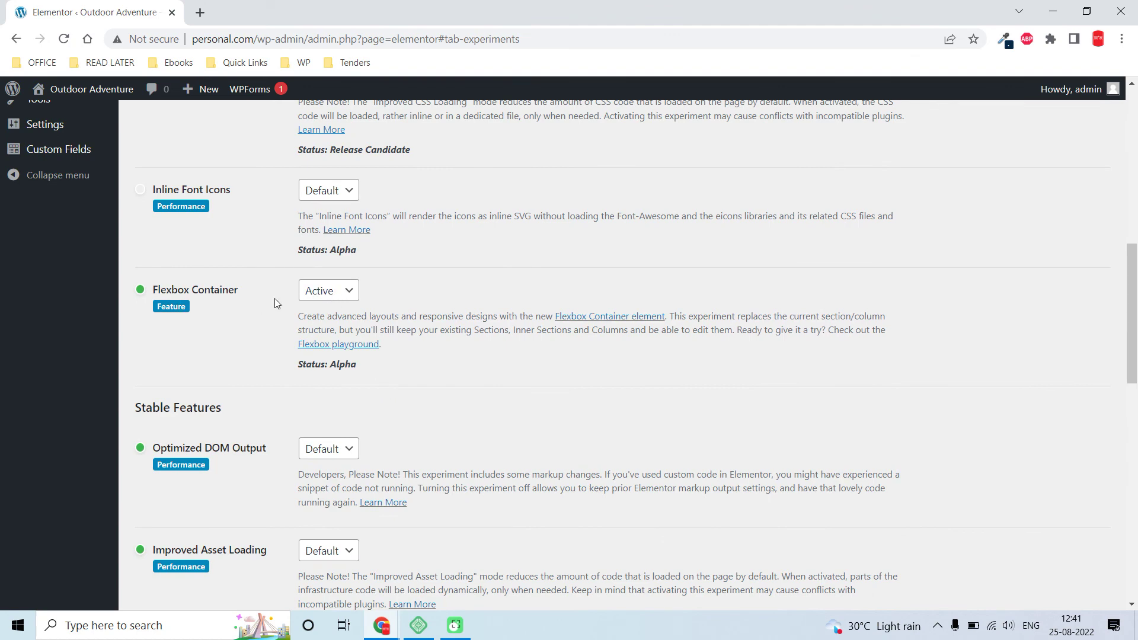
click(328, 294)
click(337, 326)
scroll(252, 315, down, 5)
scroll(252, 315, down, 2)
scroll(252, 315, down, 4)
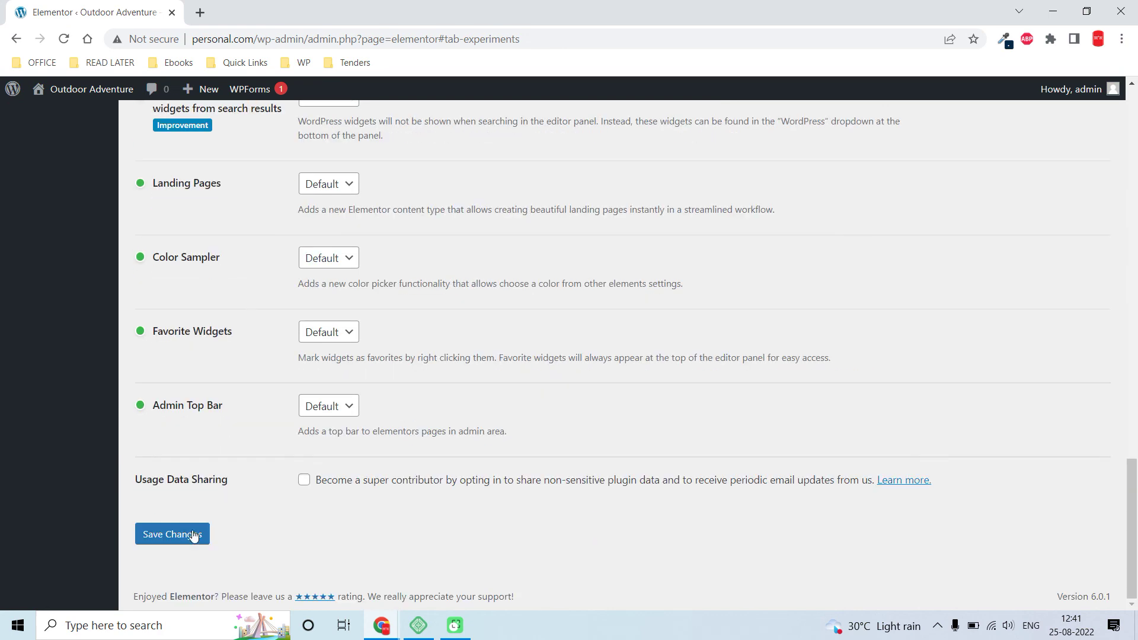
click(190, 535)
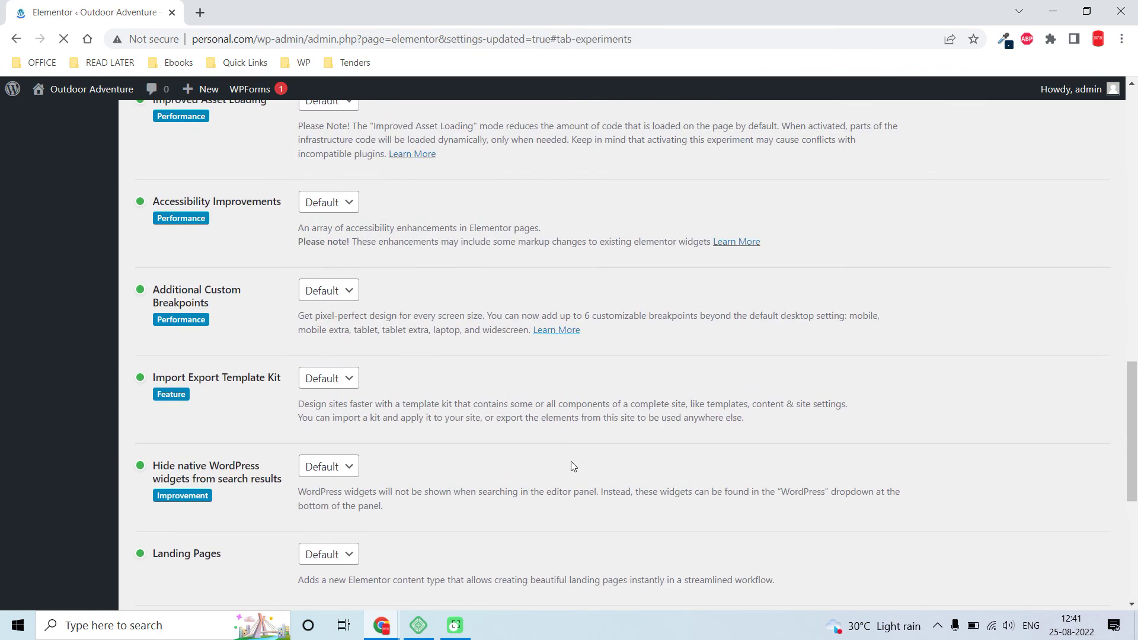